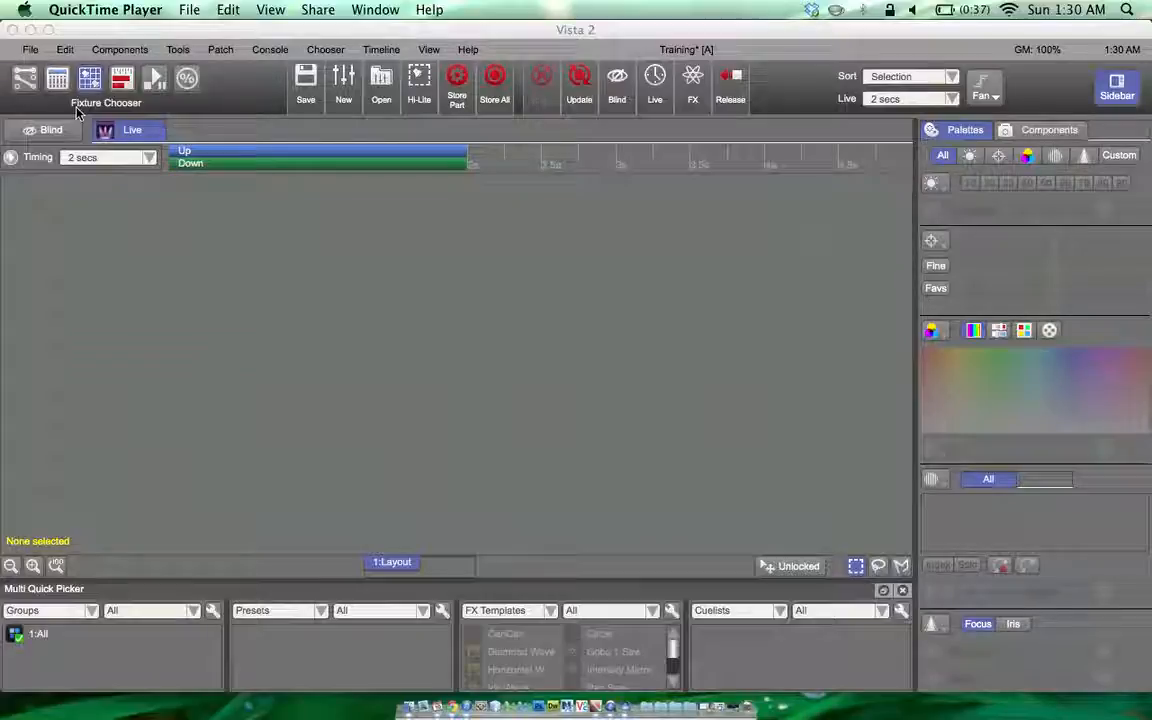
# Create a new cuelist, show its cues as blocks and append cues until the list holds ten
pyautogui.click(344, 84)
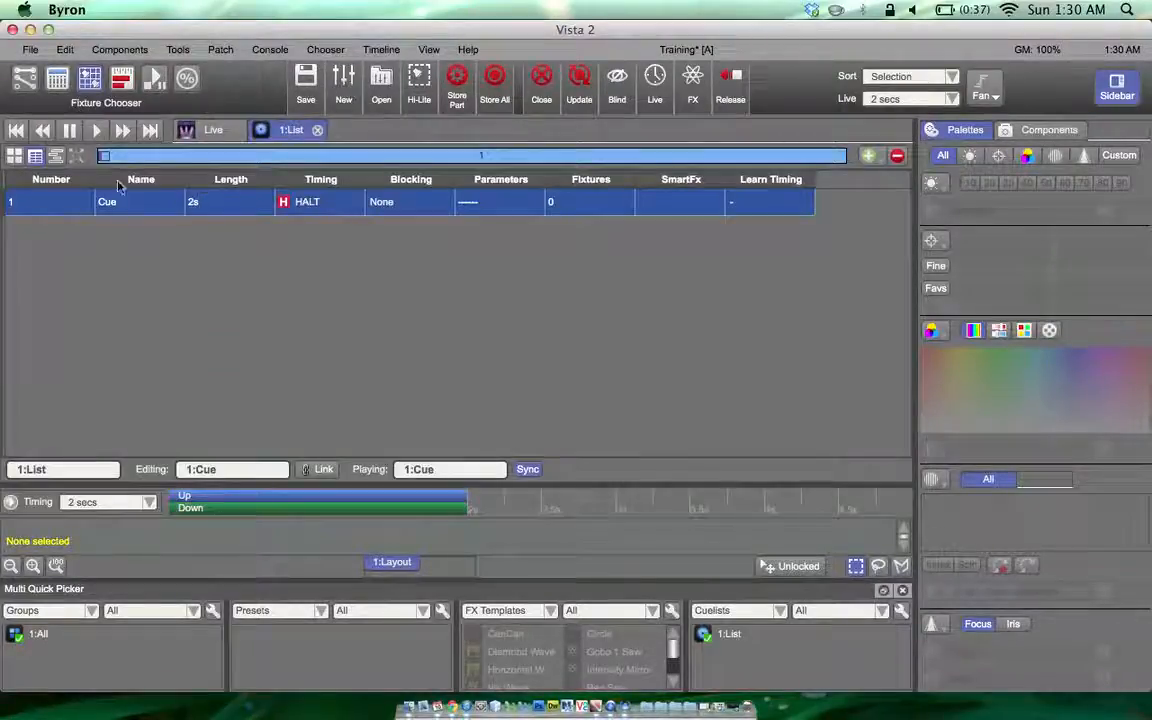
pyautogui.click(15, 156)
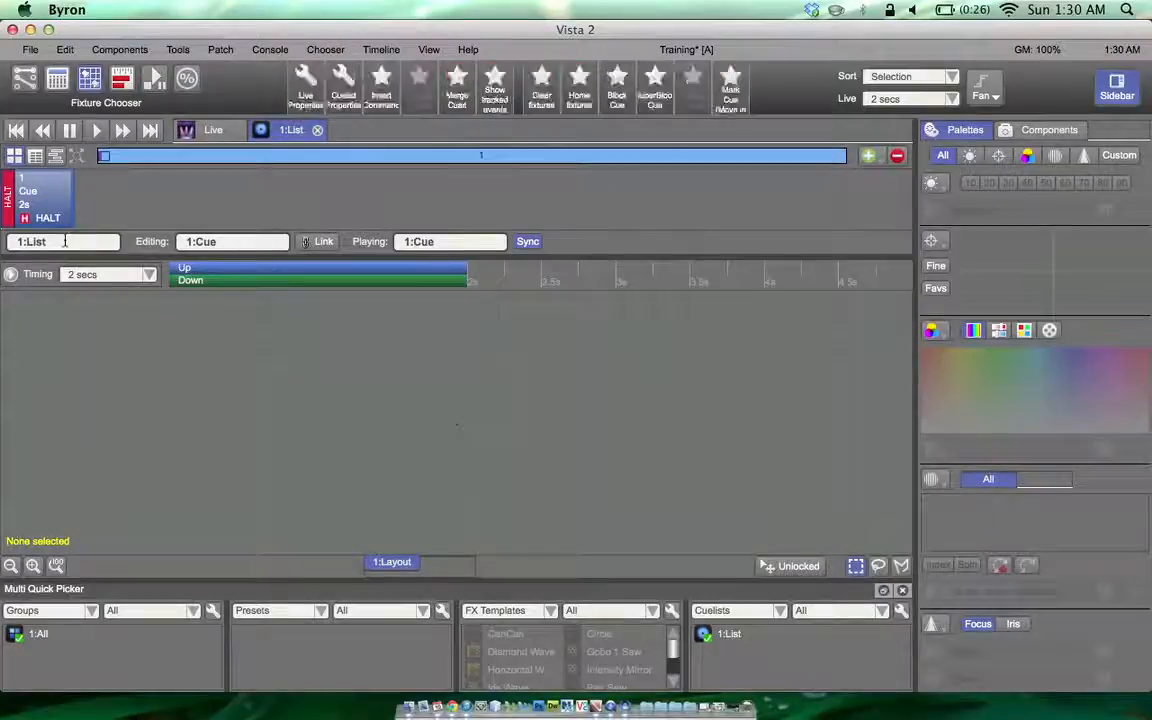
pyautogui.press('super+equal')
pyautogui.press('super+equal')
pyautogui.press('super+equal')
pyautogui.press('super+equal')
pyautogui.press('super+equal')
pyautogui.press('super+equal')
pyautogui.press('super+equal')
pyautogui.press('super+equal')
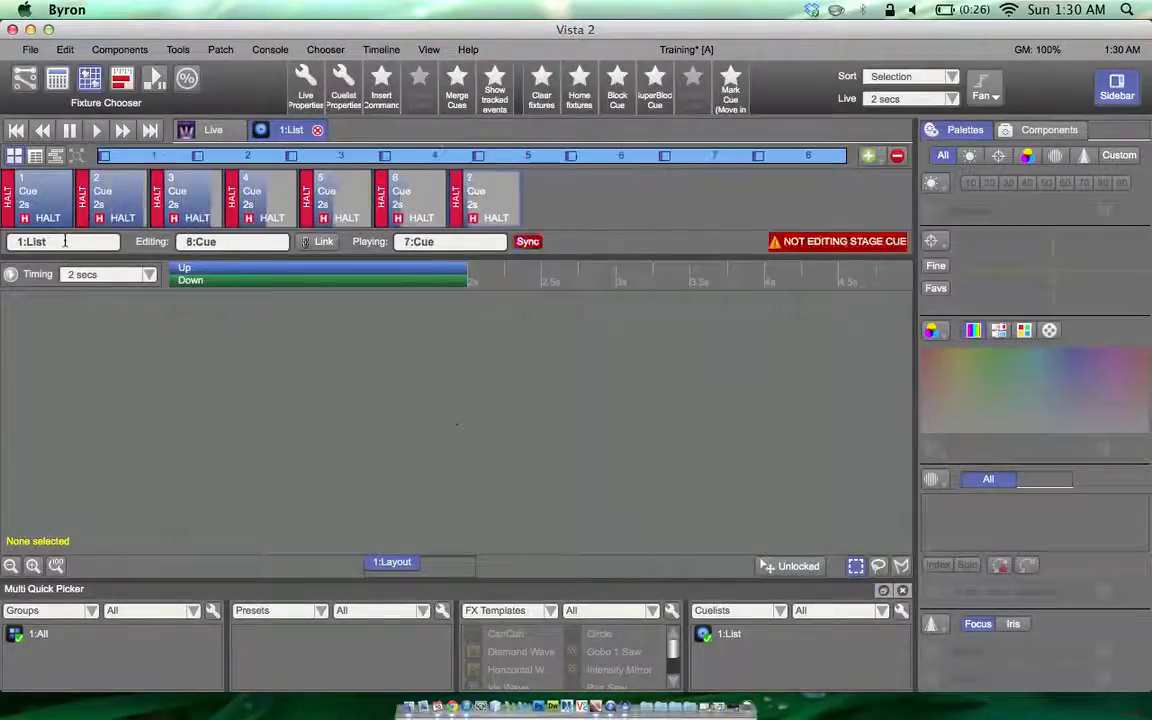
pyautogui.press('super+equal')
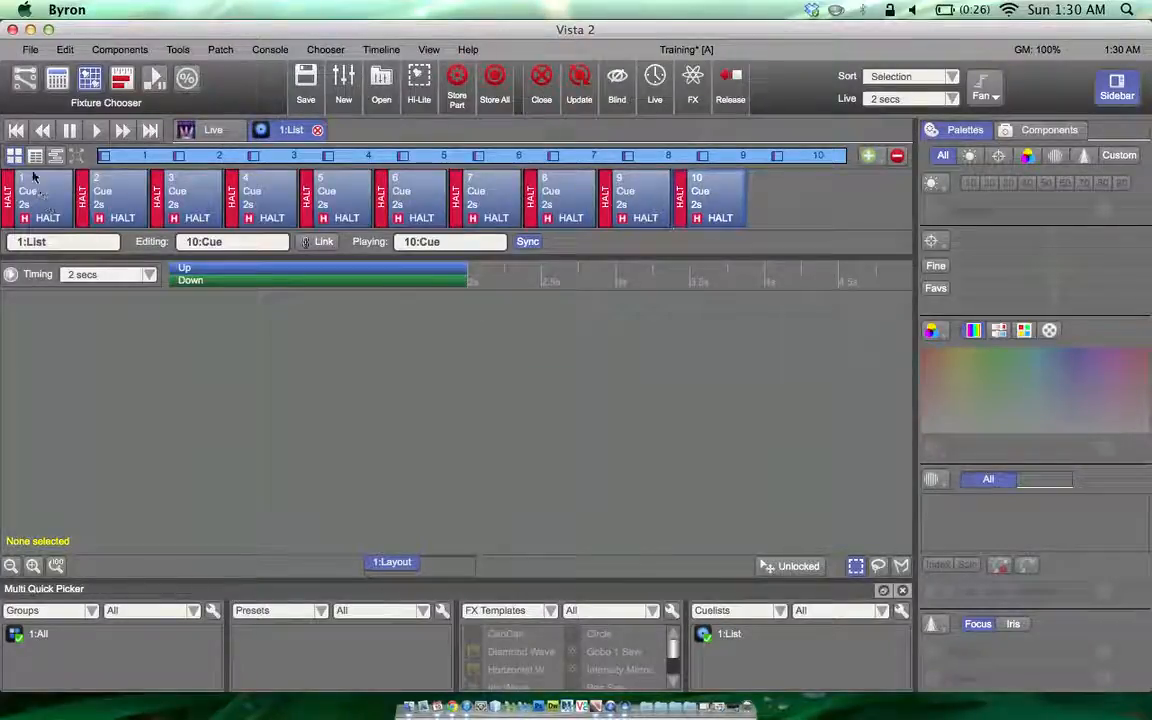
# Show the cuelist as a spreadsheet and set the length of all ten cues to 0 seconds
pyautogui.click(35, 158)
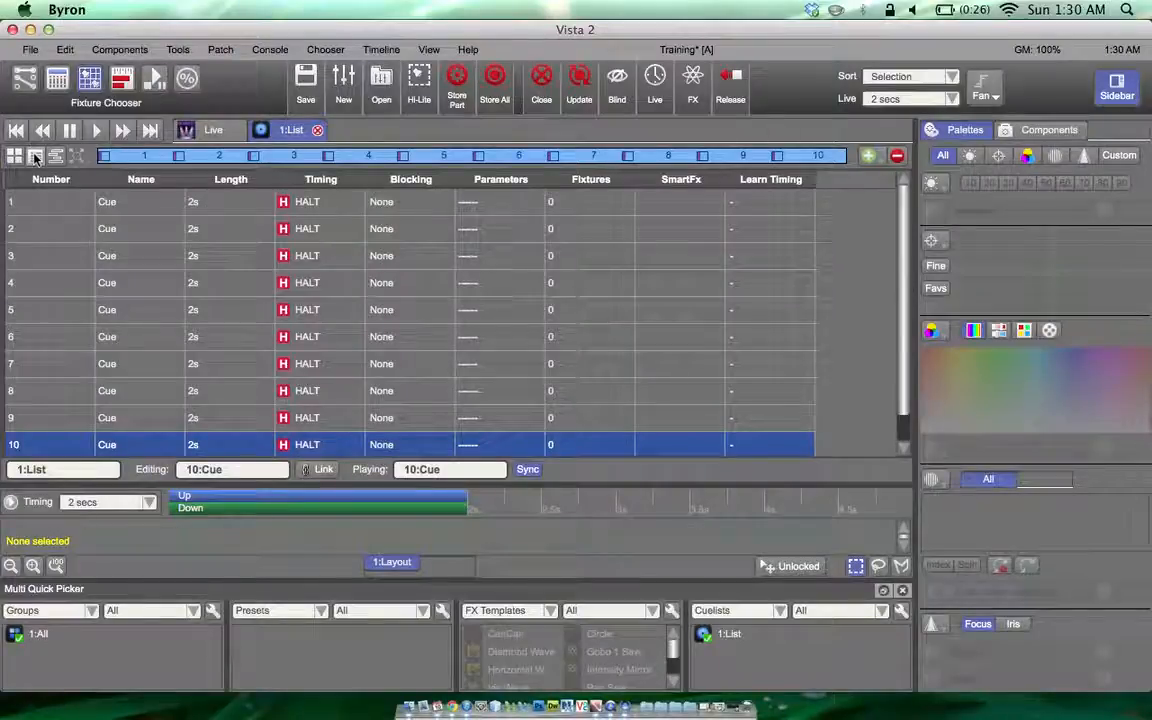
pyautogui.click(205, 210)
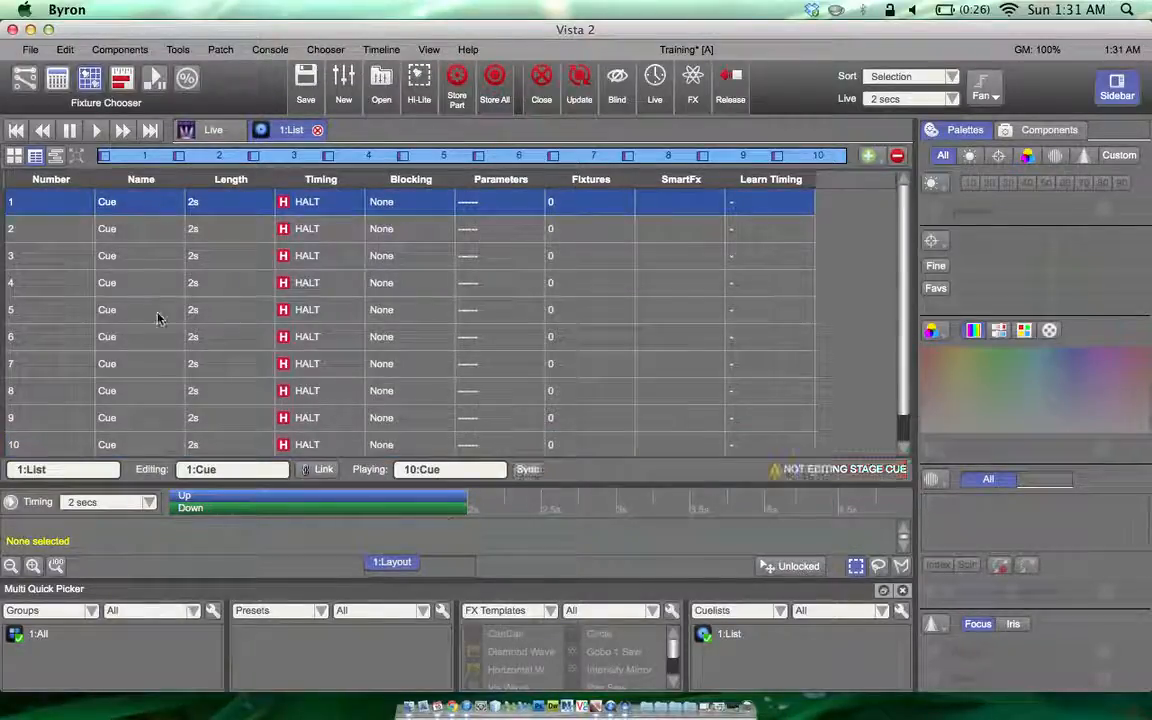
pyautogui.press('shift')
pyautogui.keyDown('shift'); pyautogui.click(201, 446); pyautogui.keyUp('shift')
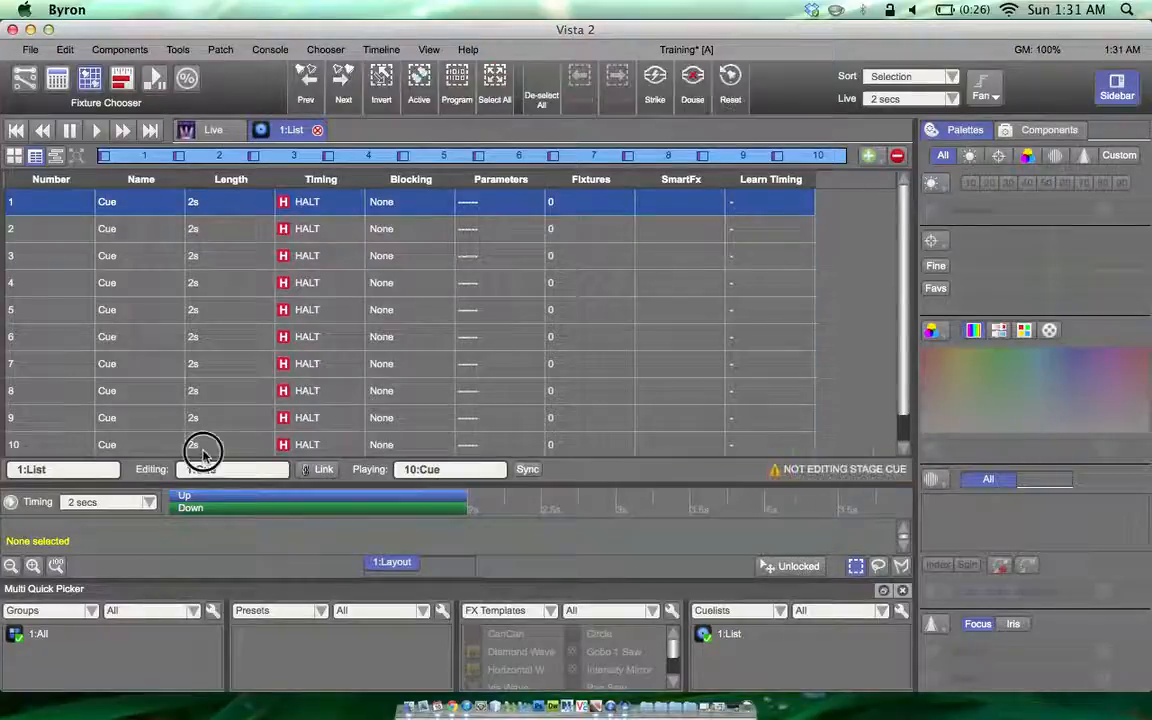
pyautogui.rightClick(211, 335)
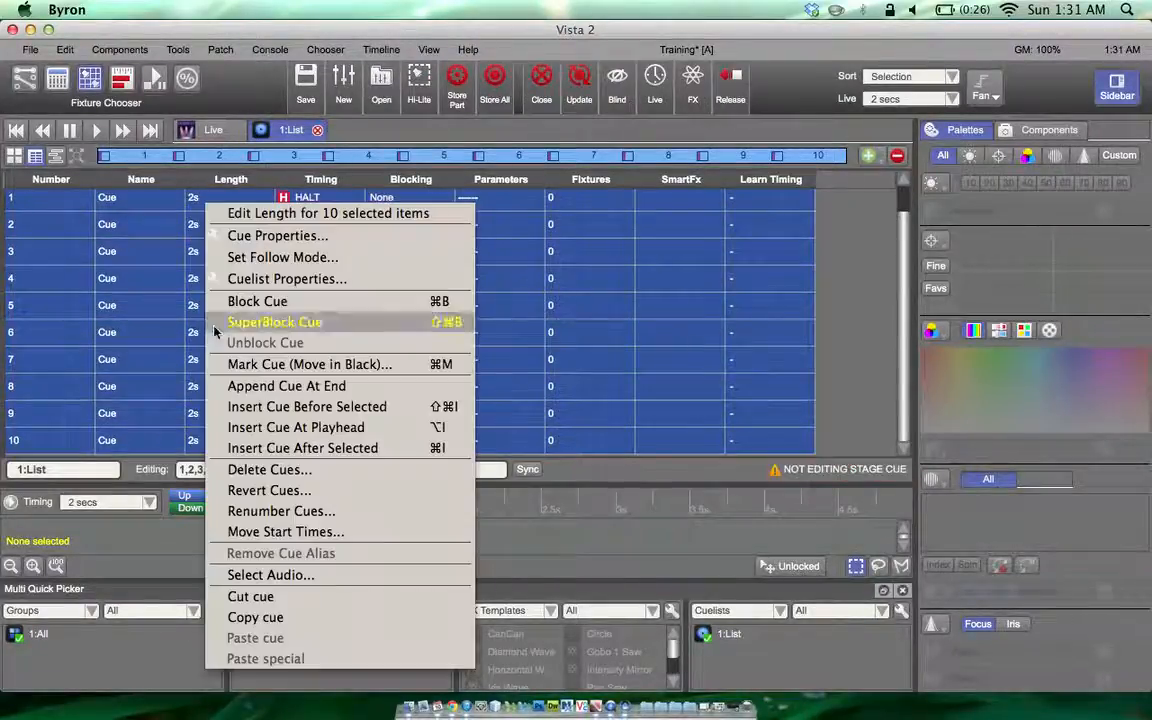
pyautogui.click(268, 217)
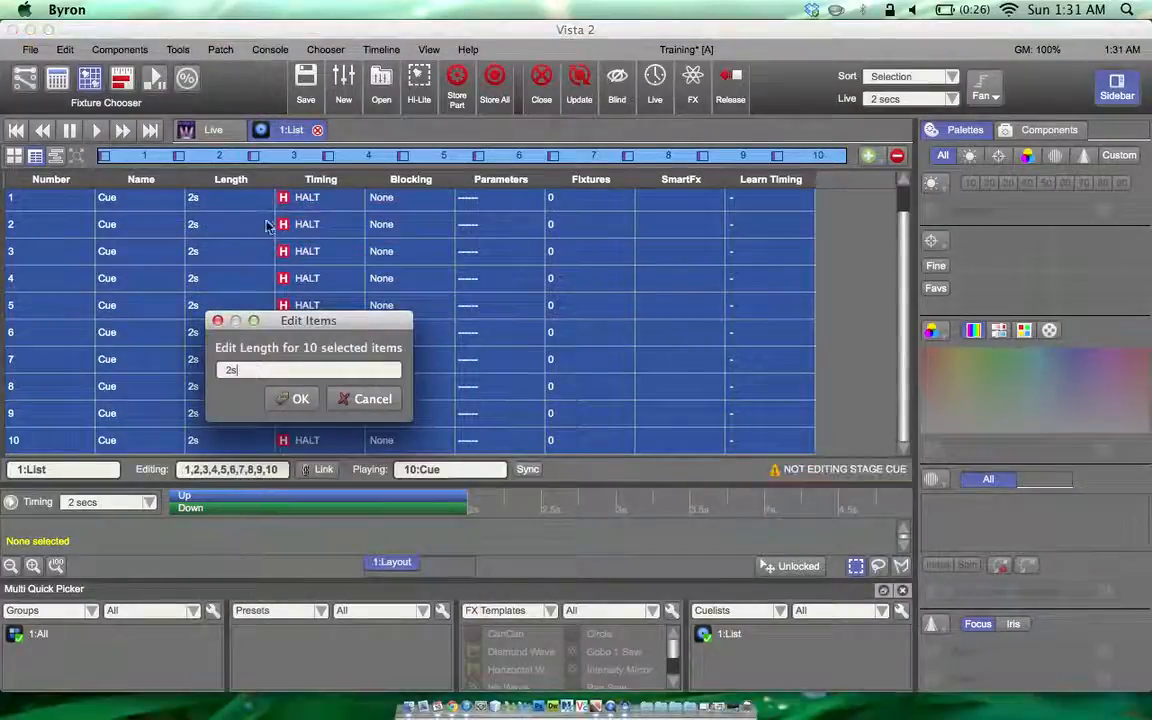
pyautogui.press('BackSpace')
pyautogui.press('BackSpace')
pyautogui.write('0')
pyautogui.press('Return')
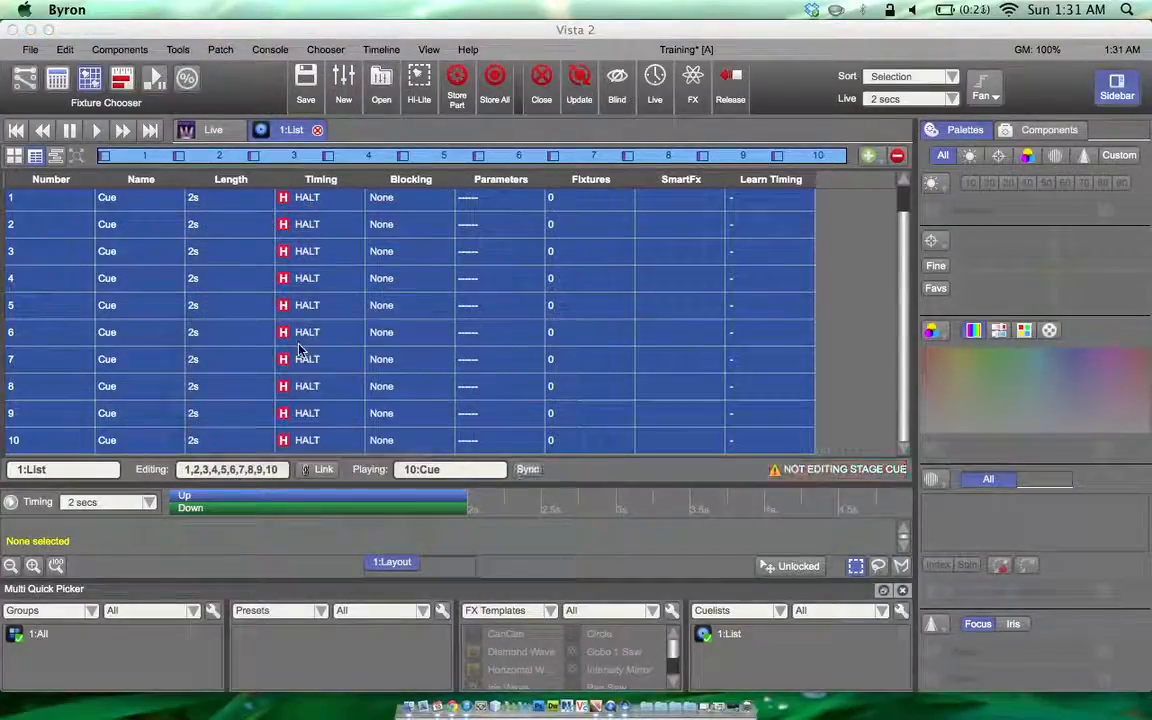
pyautogui.scroll(-1, 260, 300)
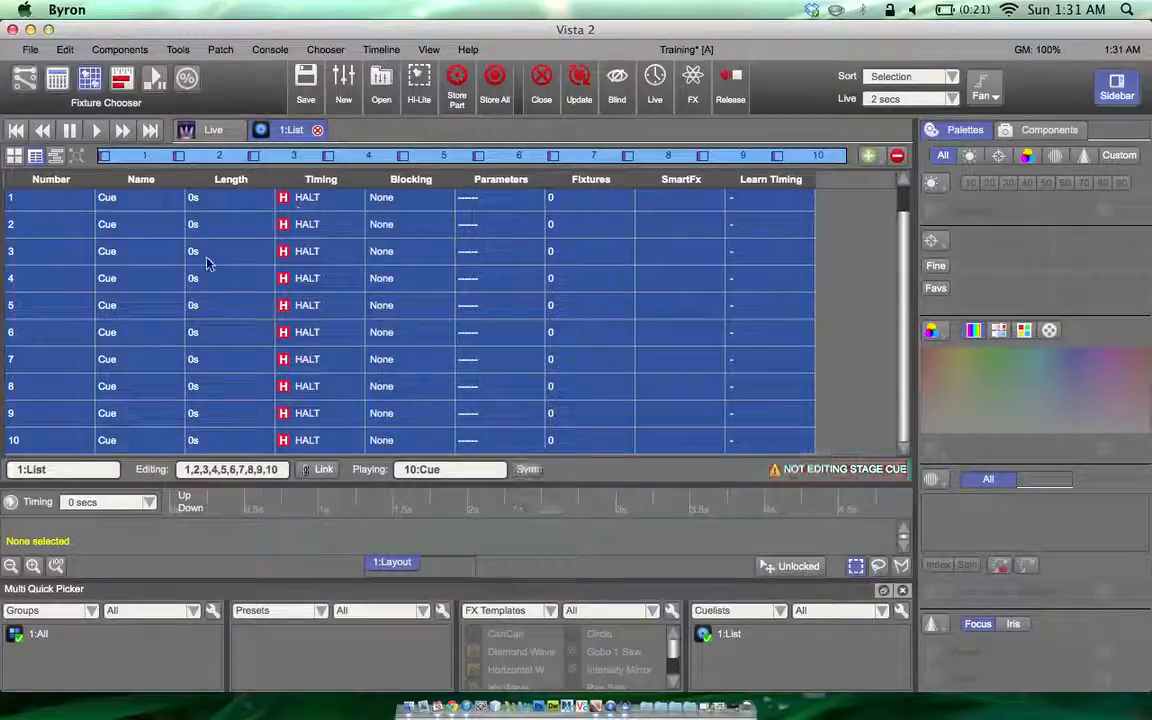
# Set the timing of cues 2 through 10 to Follow with a +0s delay
pyautogui.click(242, 224)
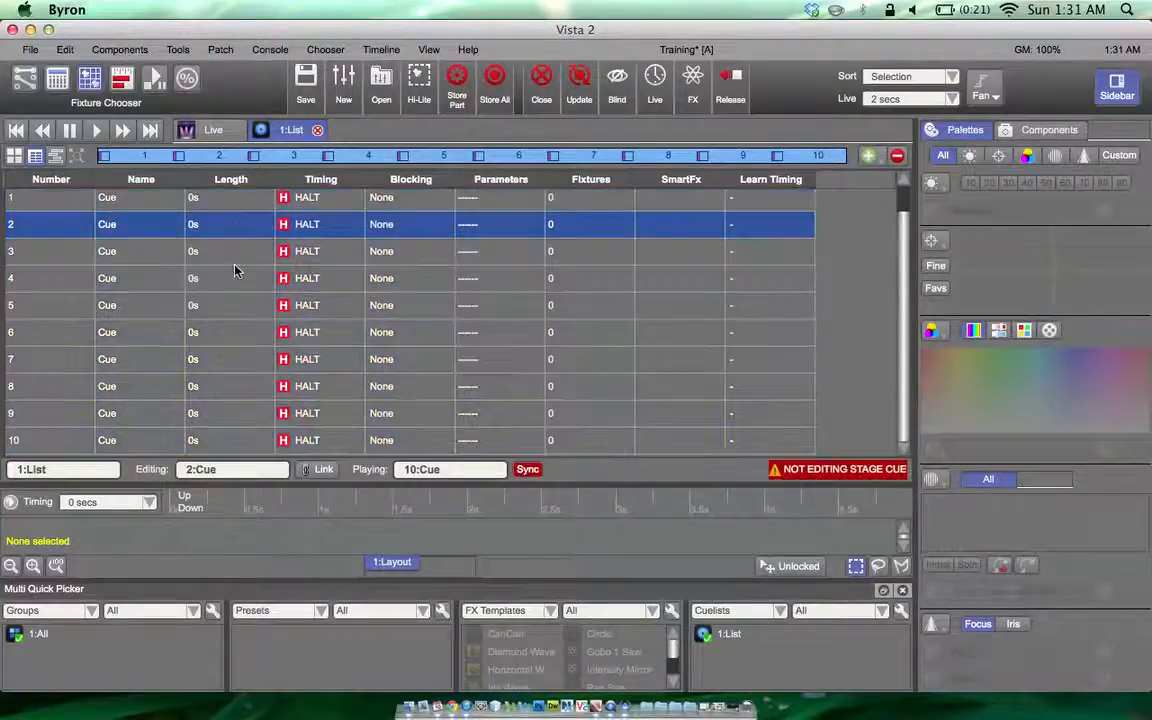
pyautogui.keyDown('shift'); pyautogui.click(244, 440); pyautogui.keyUp('shift')
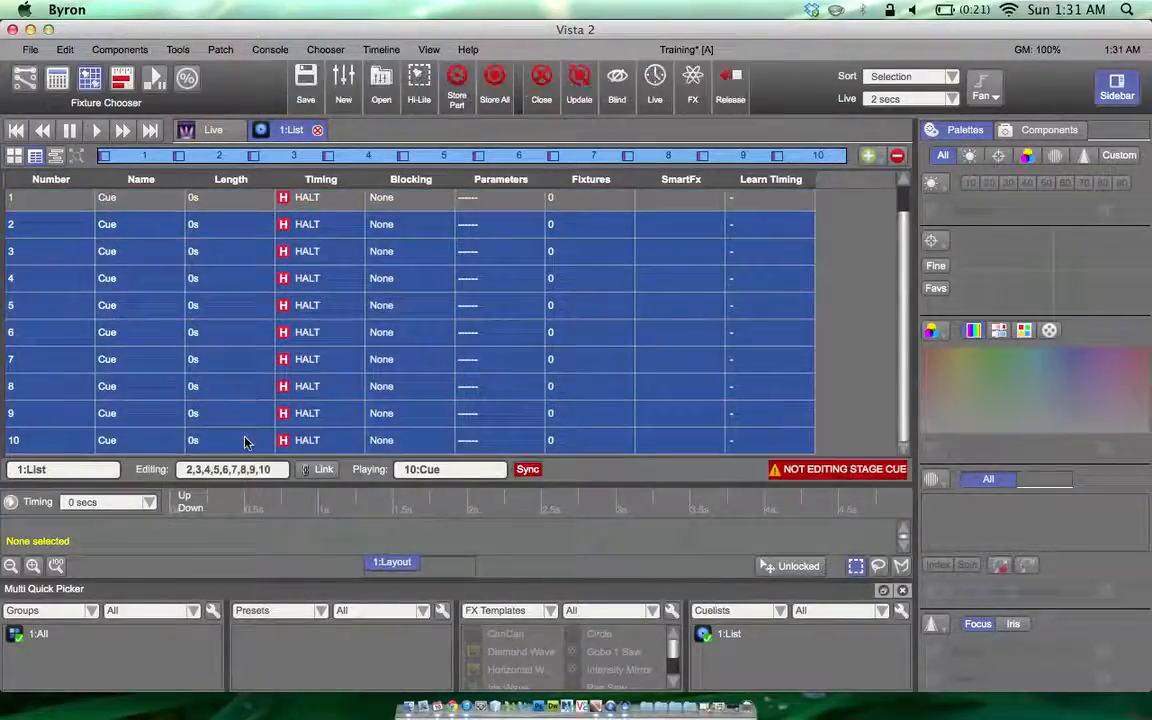
pyautogui.rightClick(286, 313)
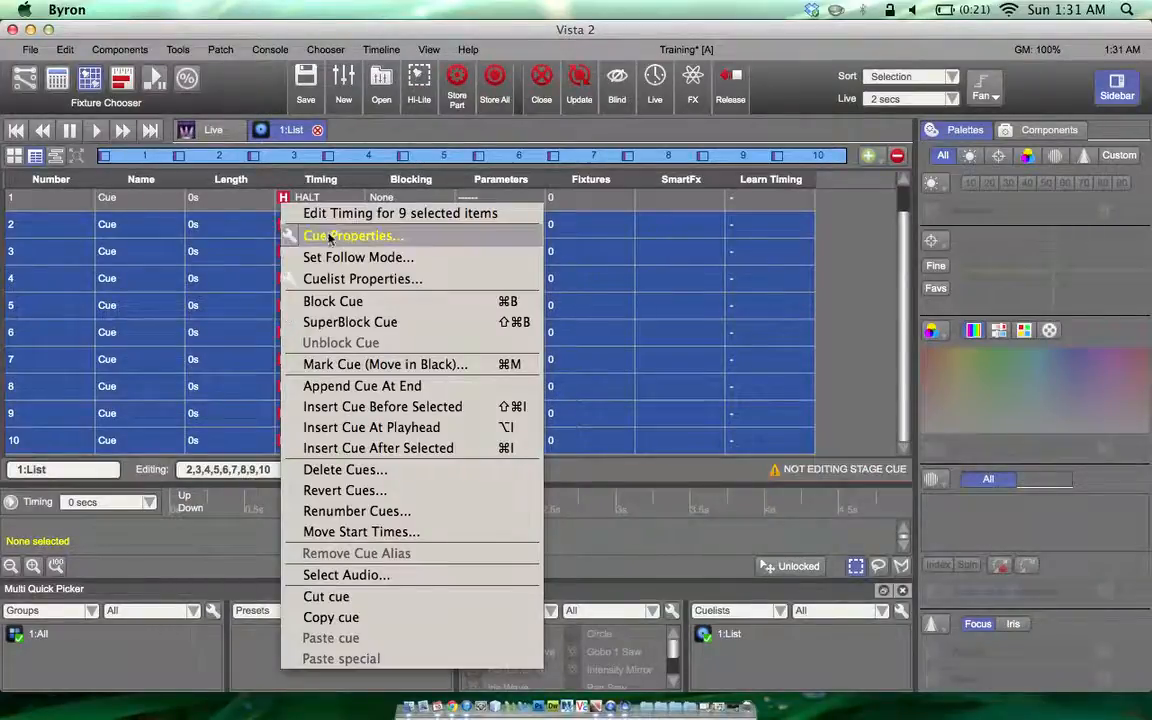
pyautogui.click(303, 211)
pyautogui.click(301, 349)
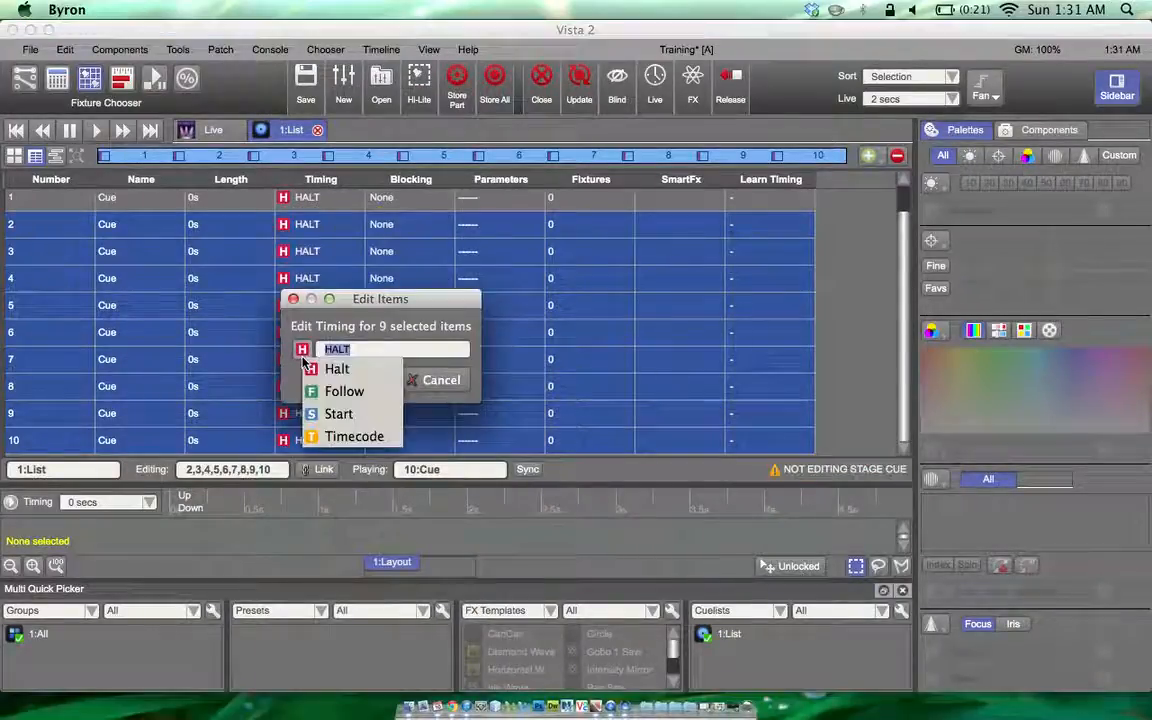
pyautogui.click(320, 391)
pyautogui.click(367, 384)
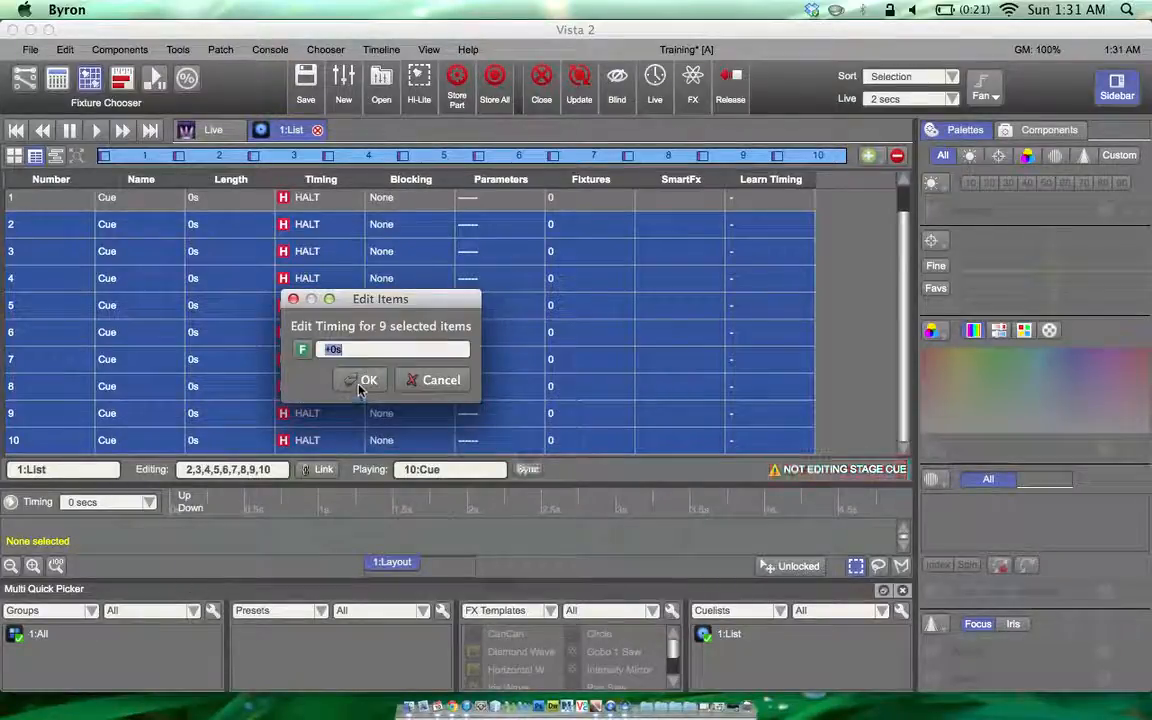
pyautogui.click(361, 386)
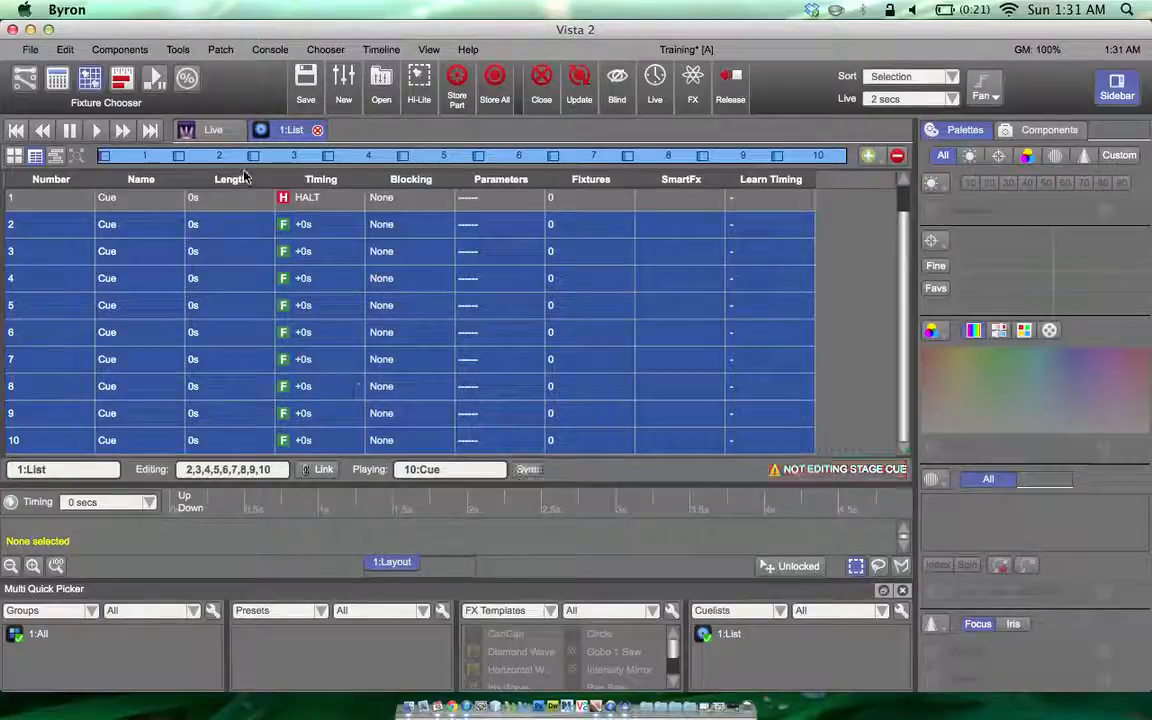
# Open Learn Timing for the cuelist, select cue 1 and link the edited cue to the playing cue
pyautogui.click(180, 53)
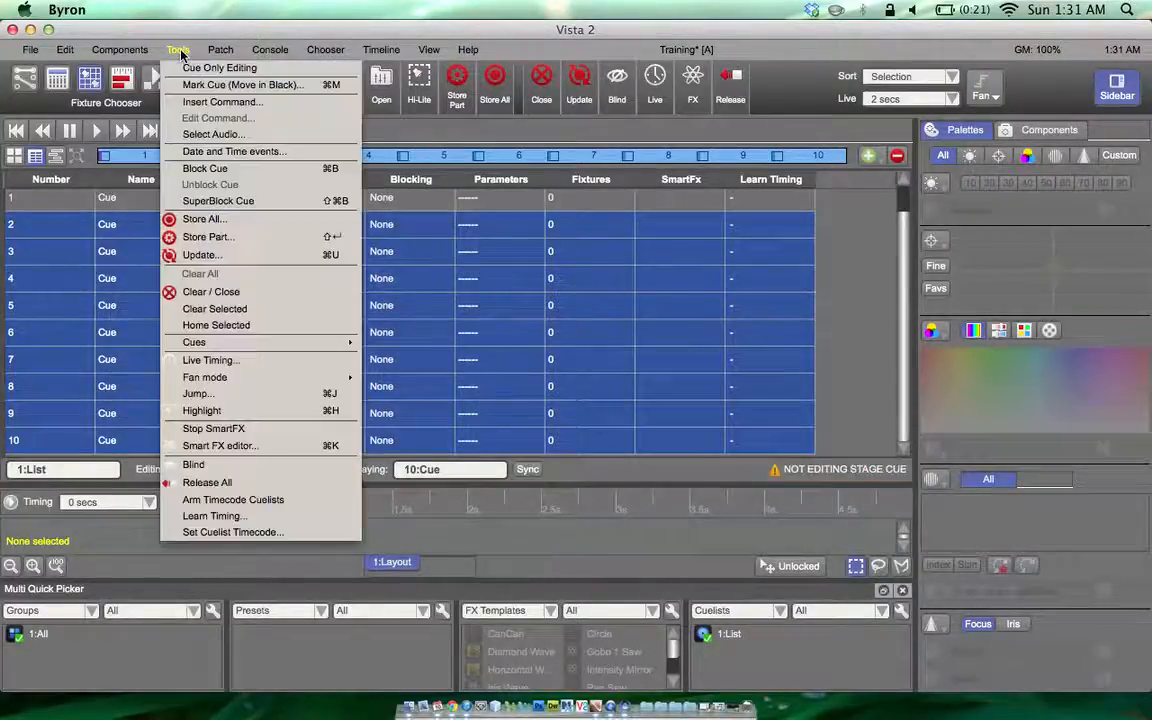
pyautogui.click(257, 517)
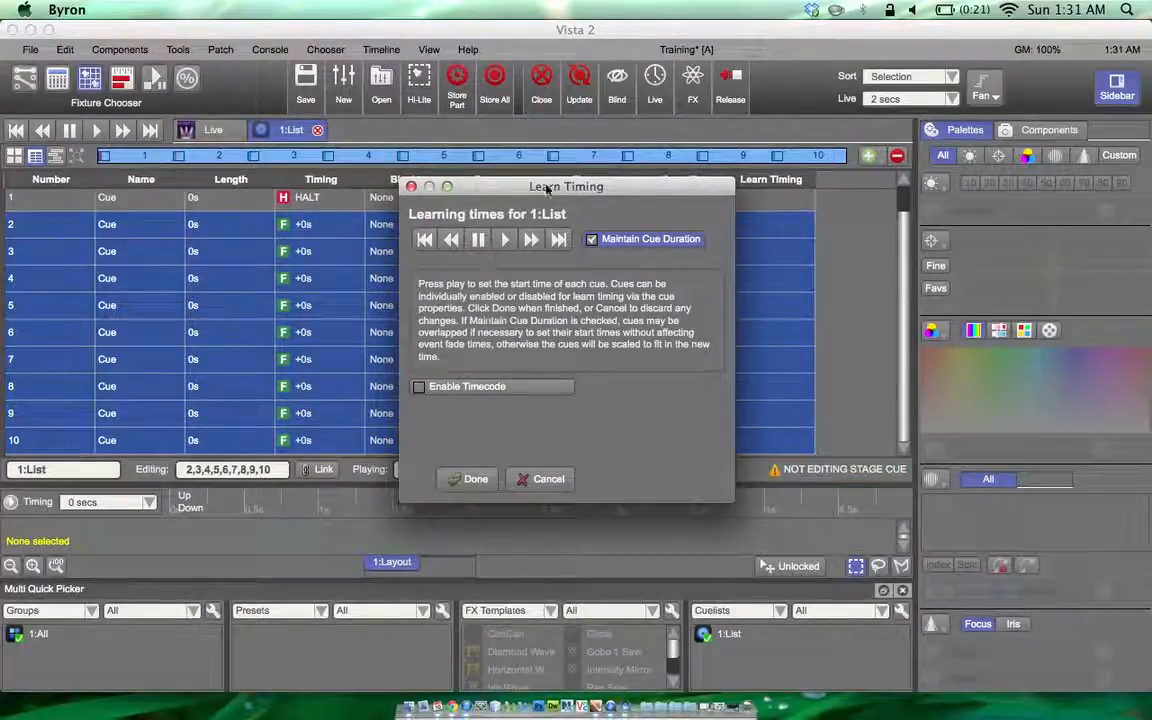
pyautogui.moveTo(551, 188); pyautogui.dragTo(817, 192)
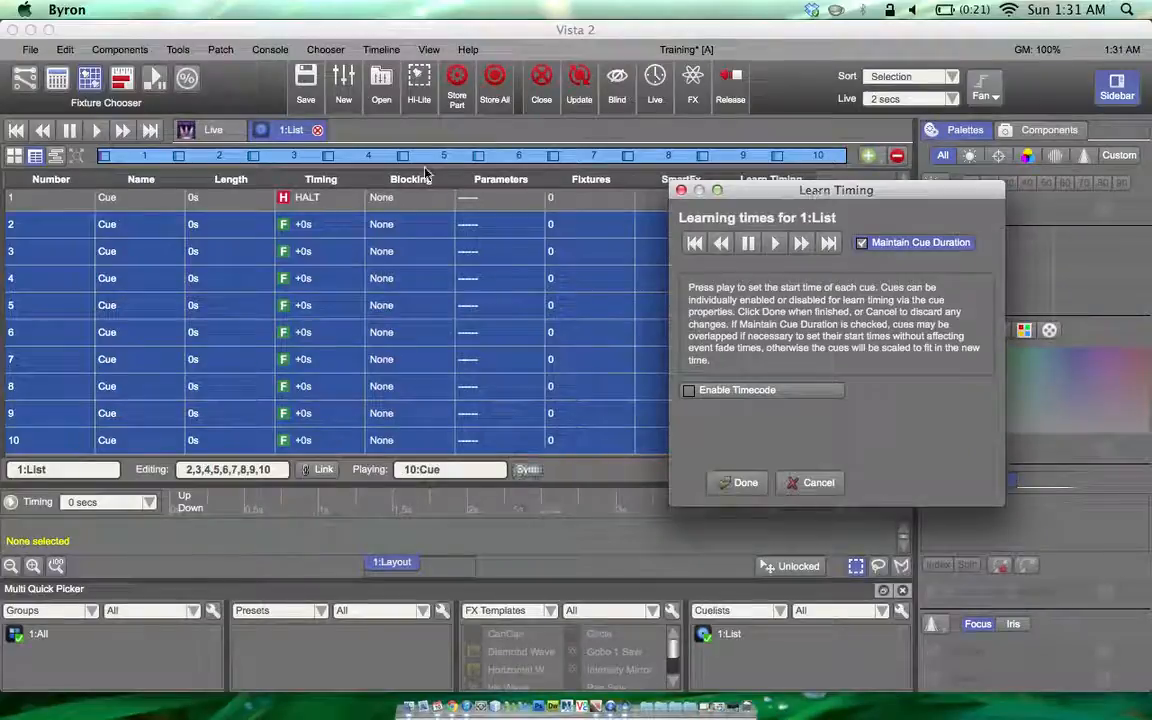
pyautogui.click(52, 199)
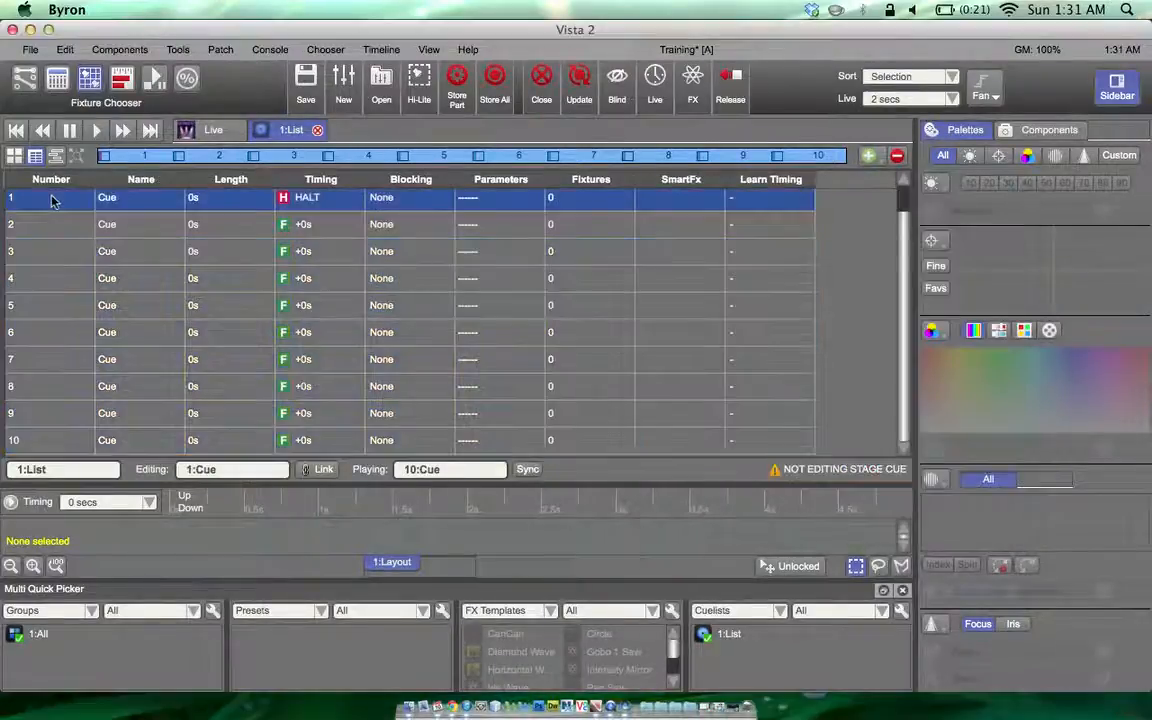
pyautogui.click(322, 472)
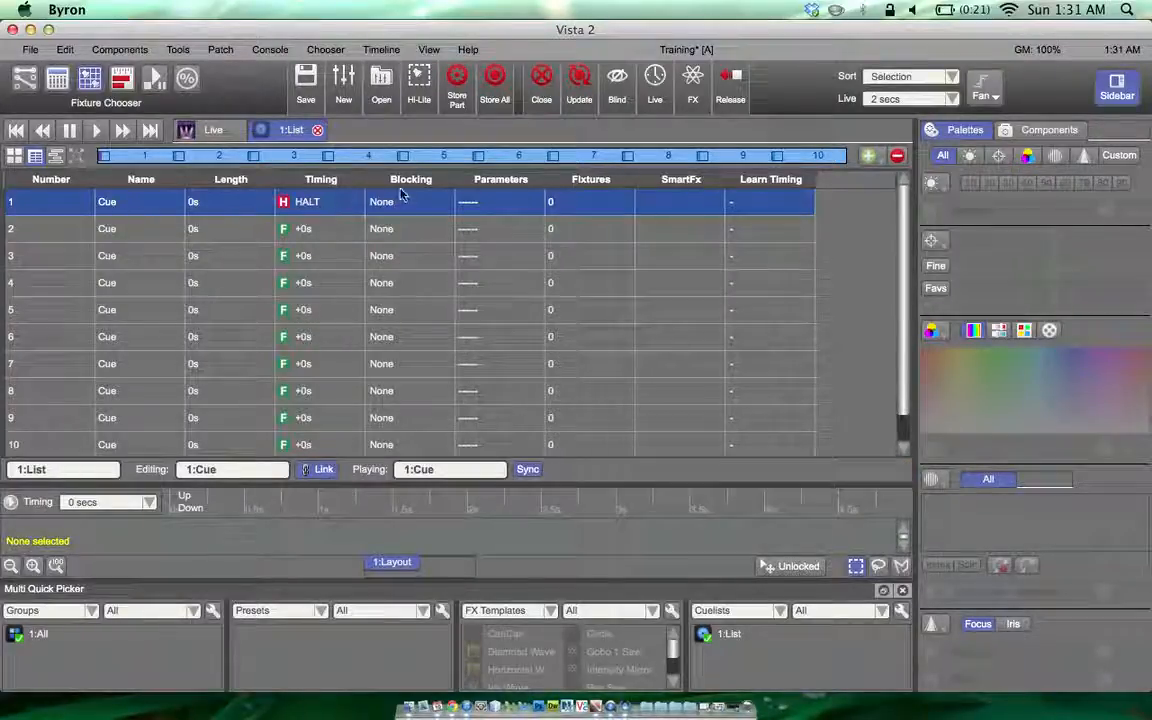
# Try to bring up Learn Timing again for the cuelist
pyautogui.click(178, 49)
pyautogui.click(212, 516)
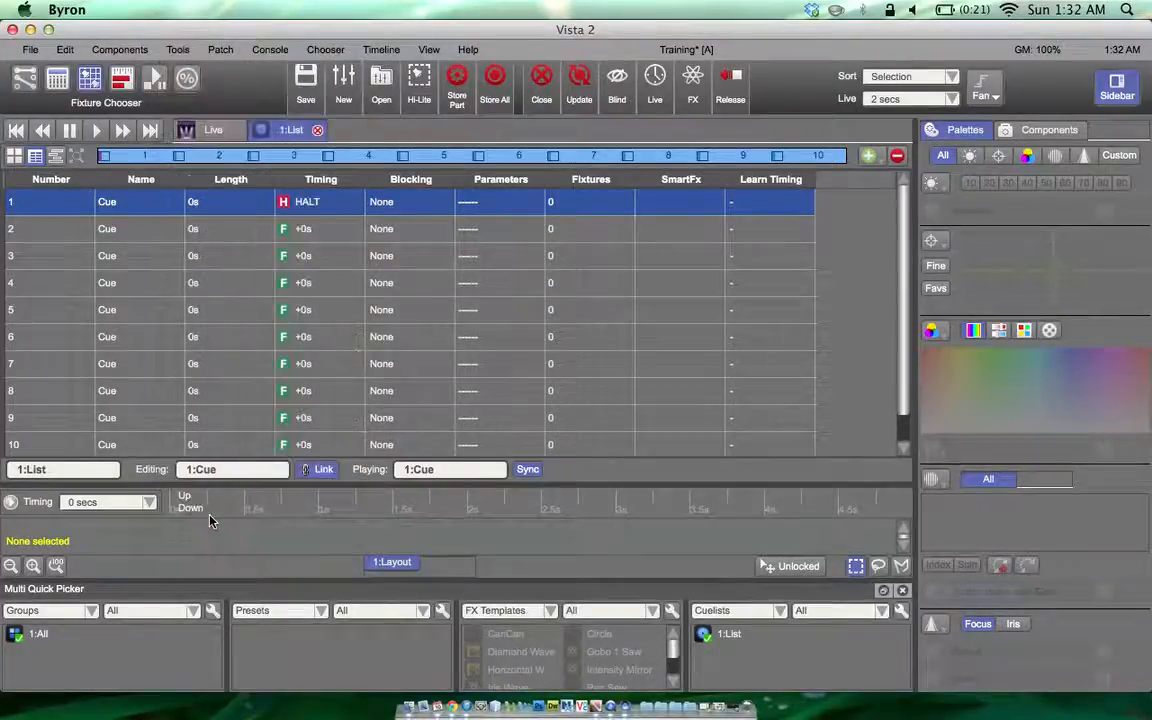
pyautogui.click(178, 49)
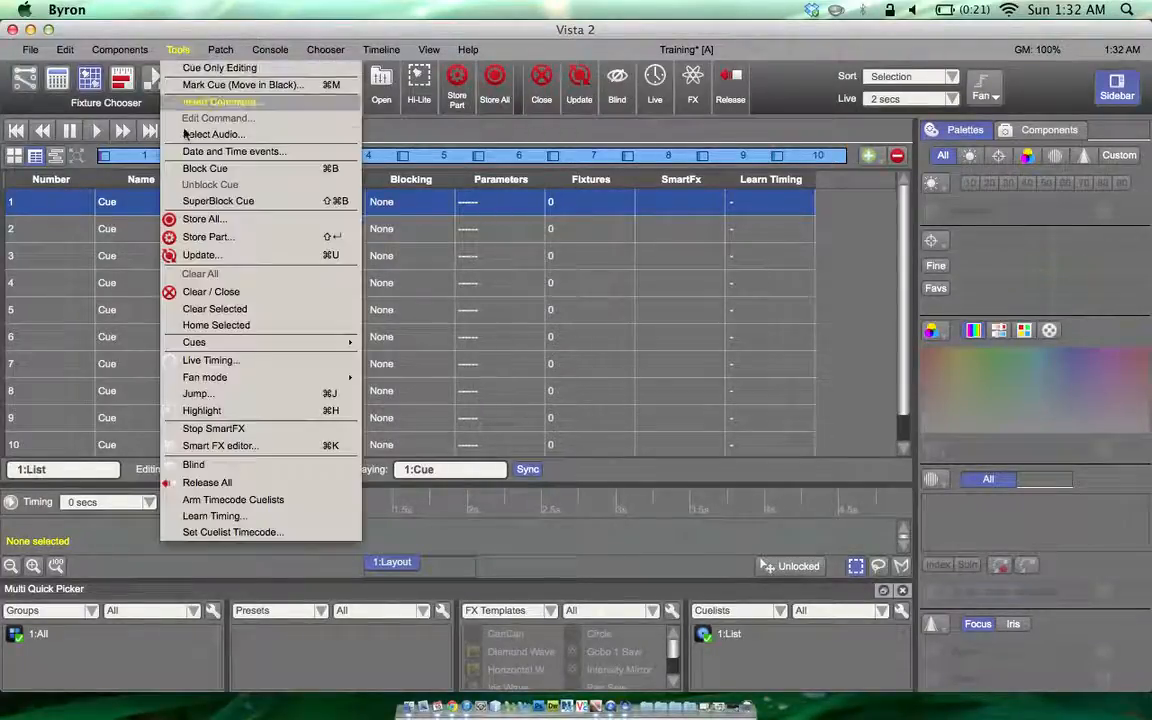
pyautogui.click(212, 505)
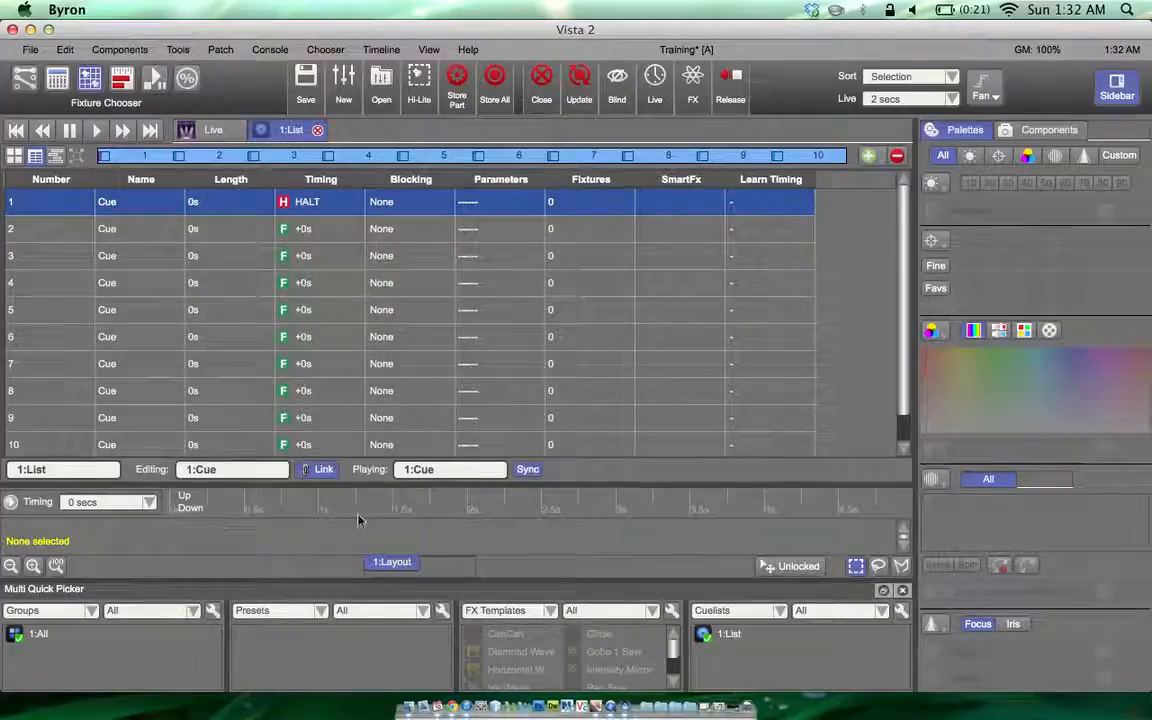
# Uncover the Learn Timing window hidden behind the main window, close it and move the main window back into place
pyautogui.click(812, 38)
pyautogui.moveTo(812, 38); pyautogui.dragTo(773, 248)
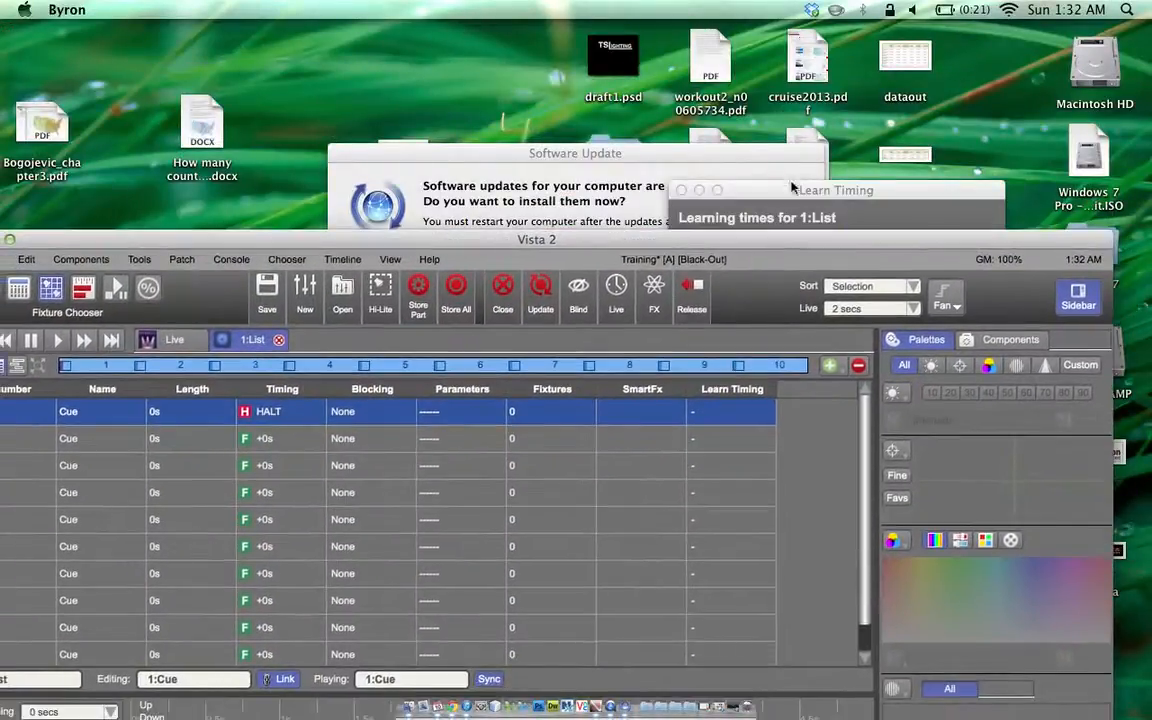
pyautogui.click(798, 197)
pyautogui.moveTo(798, 197); pyautogui.dragTo(975, 362)
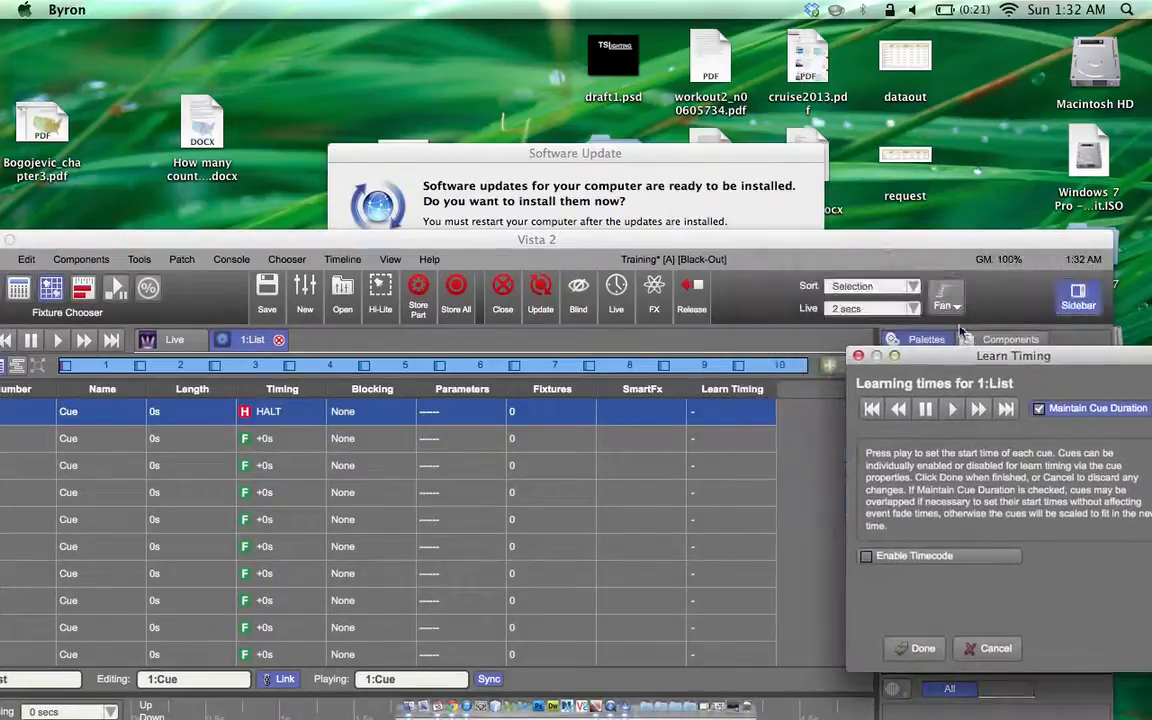
pyautogui.moveTo(948, 250); pyautogui.dragTo(938, 53)
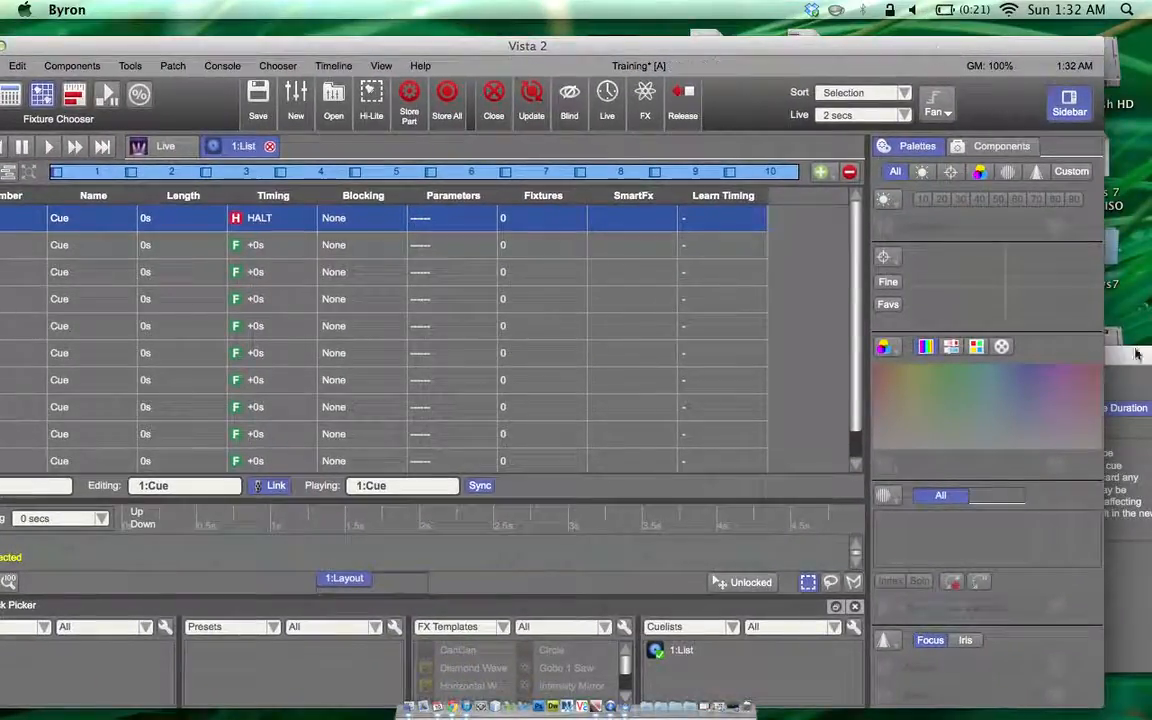
pyautogui.moveTo(1135, 354); pyautogui.dragTo(829, 310)
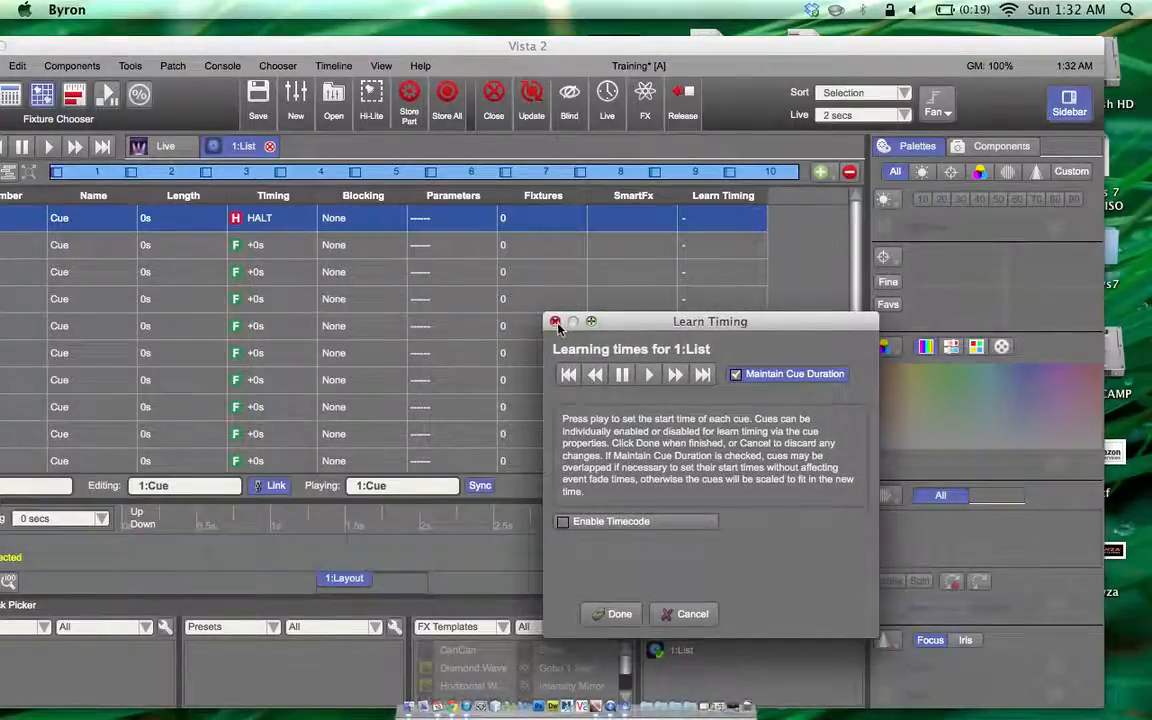
pyautogui.click(371, 147)
pyautogui.moveTo(152, 44); pyautogui.dragTo(194, 36)
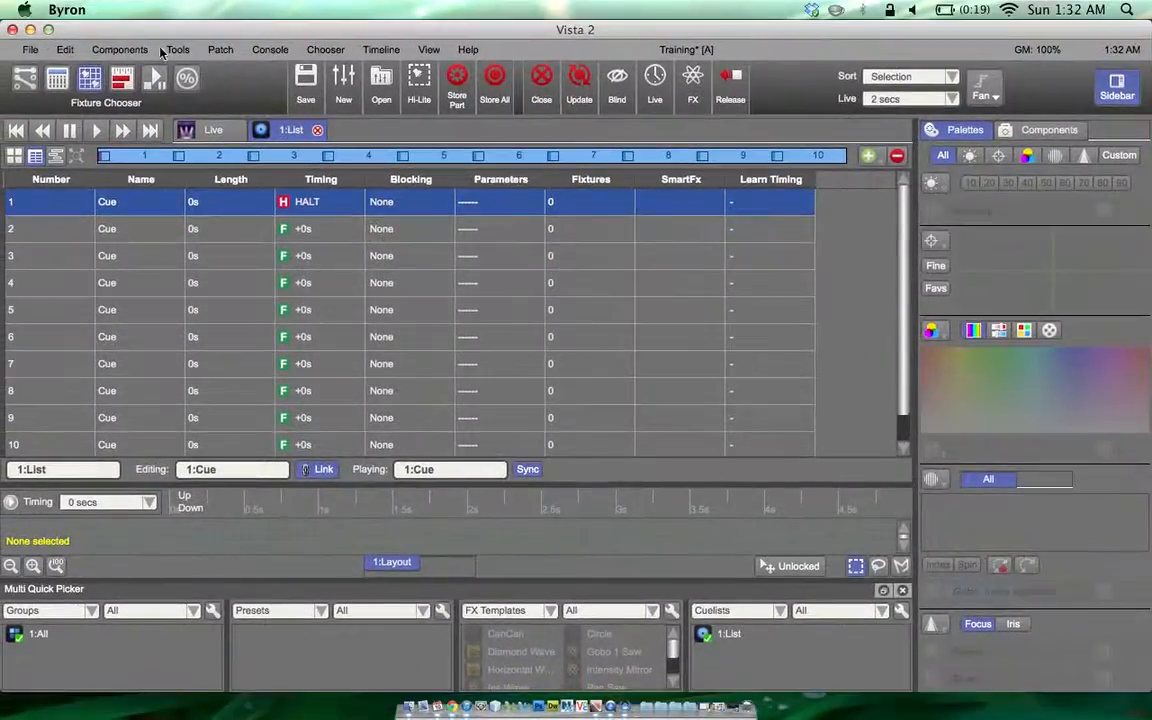
# Open Learn Timing for the cuelist and move its window aside so the cue timing column stays visible
pyautogui.click(174, 50)
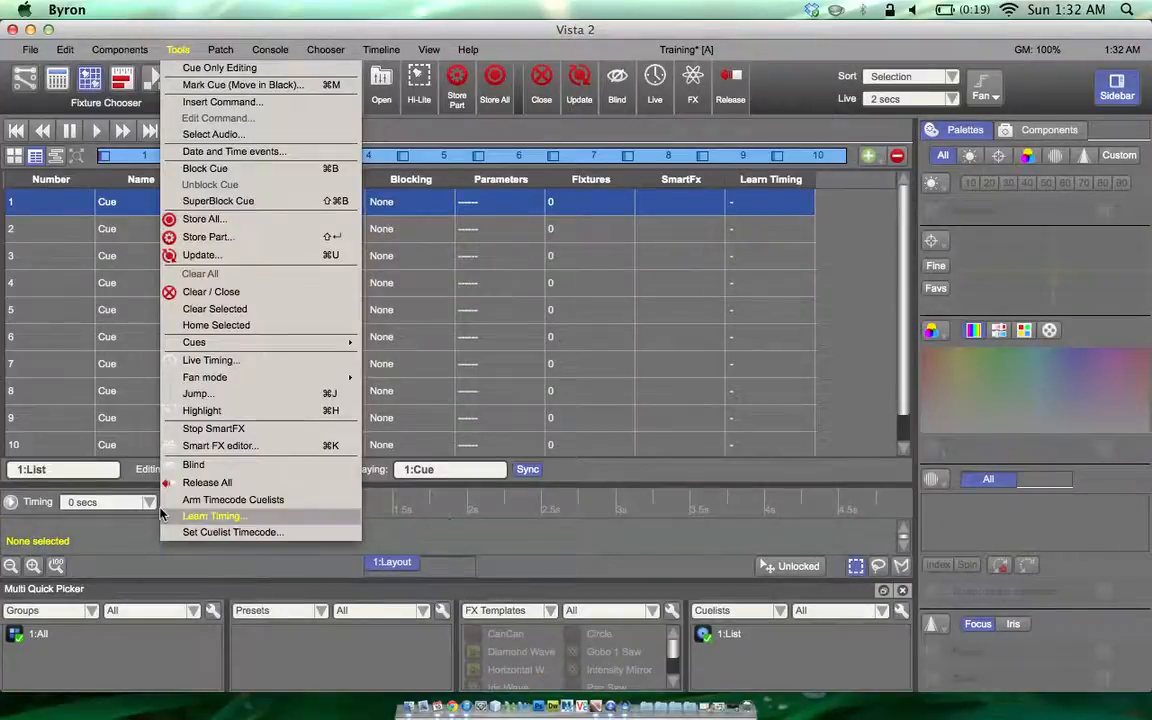
pyautogui.click(187, 515)
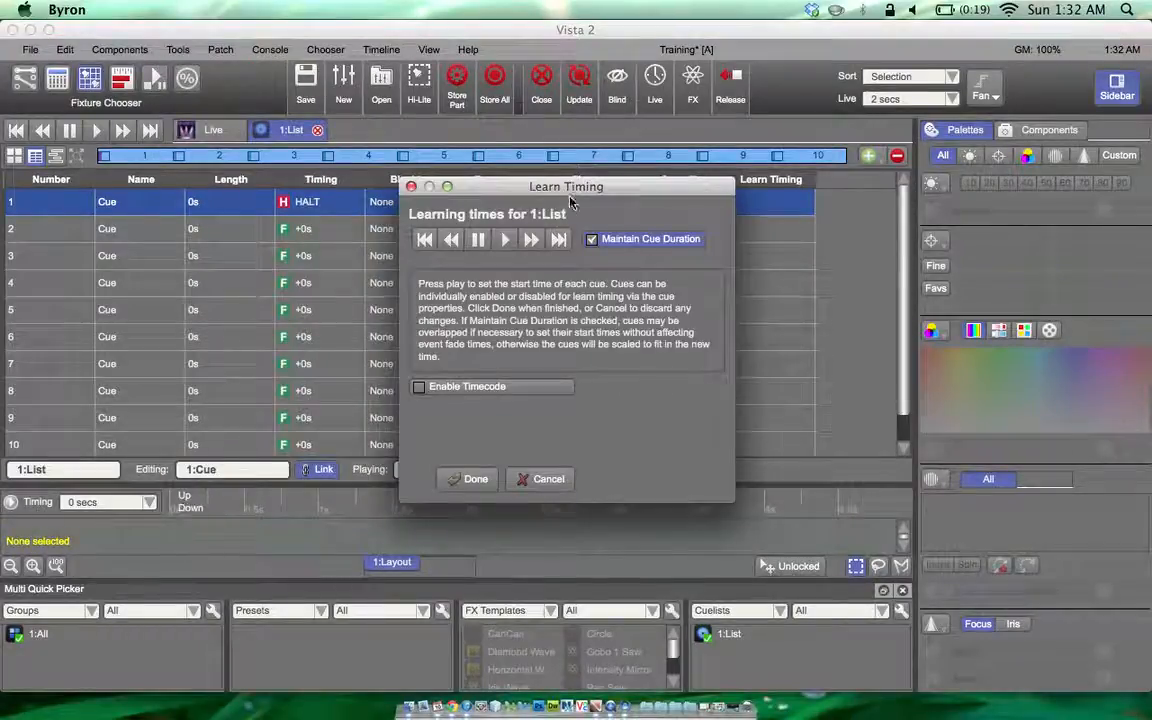
pyautogui.moveTo(581, 190); pyautogui.dragTo(947, 167)
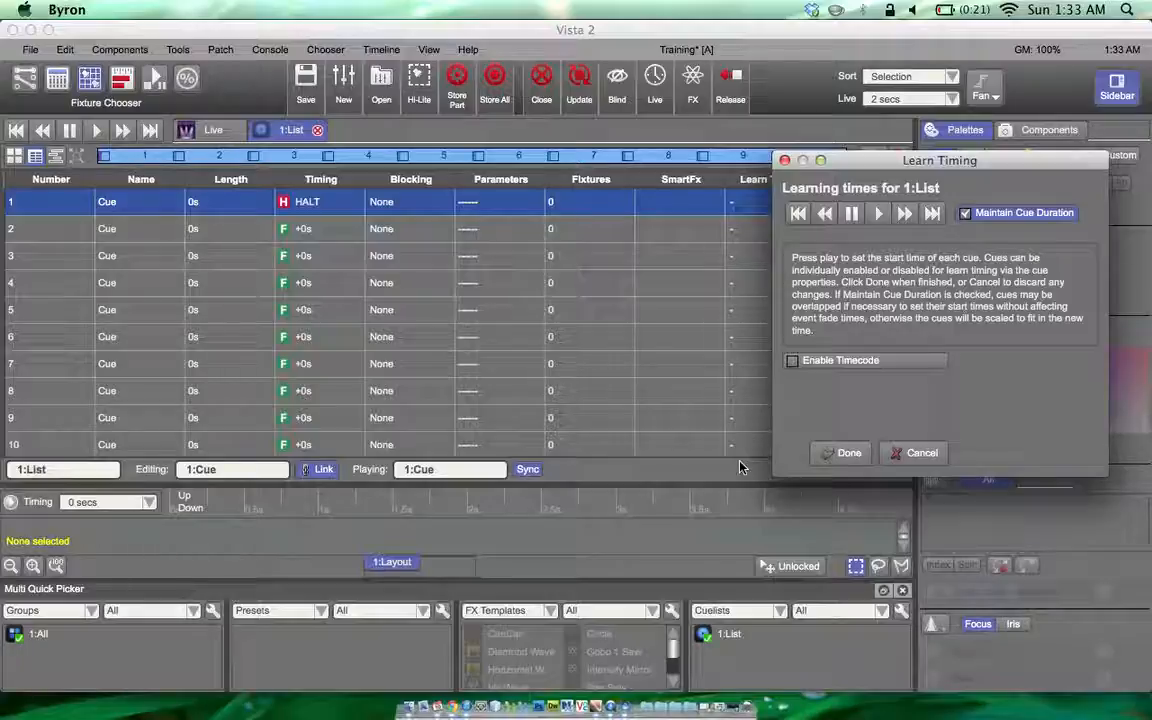
# Play cues 2 through 10 live at intervals of about 6.7, 2.6, 1.4, 1.2, 0.7, 0.9, 0.5 and 1 s, and accept the learned times
pyautogui.click(881, 219)
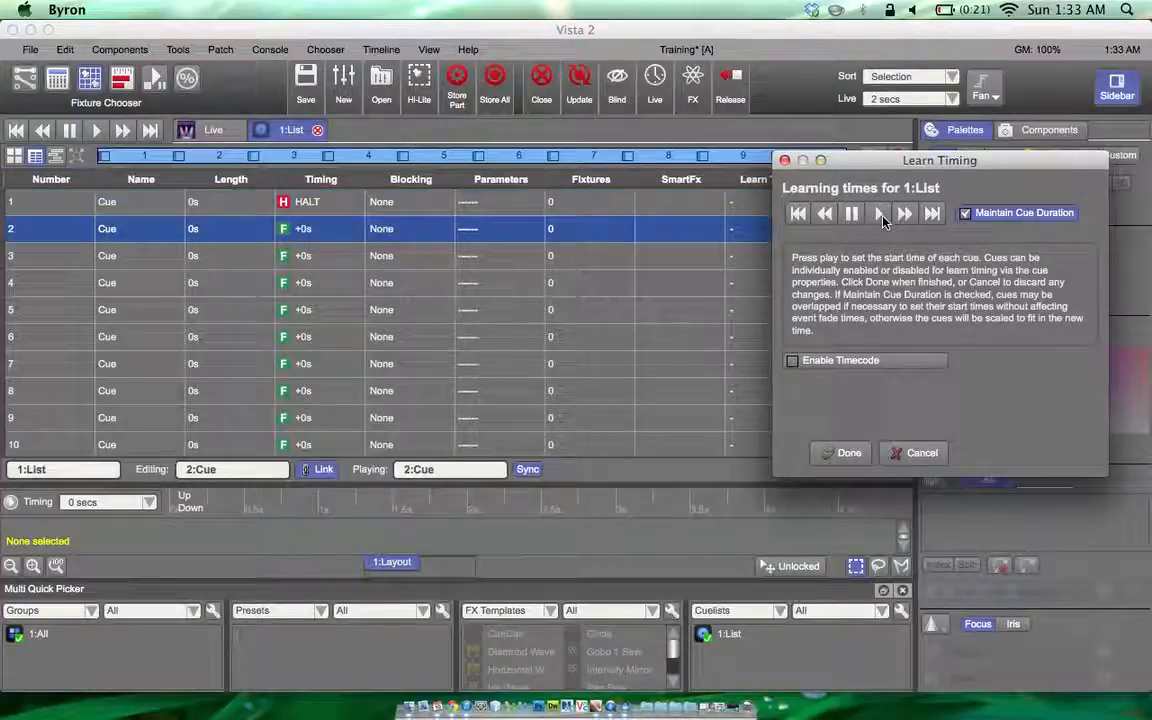
pyautogui.click(880, 214)
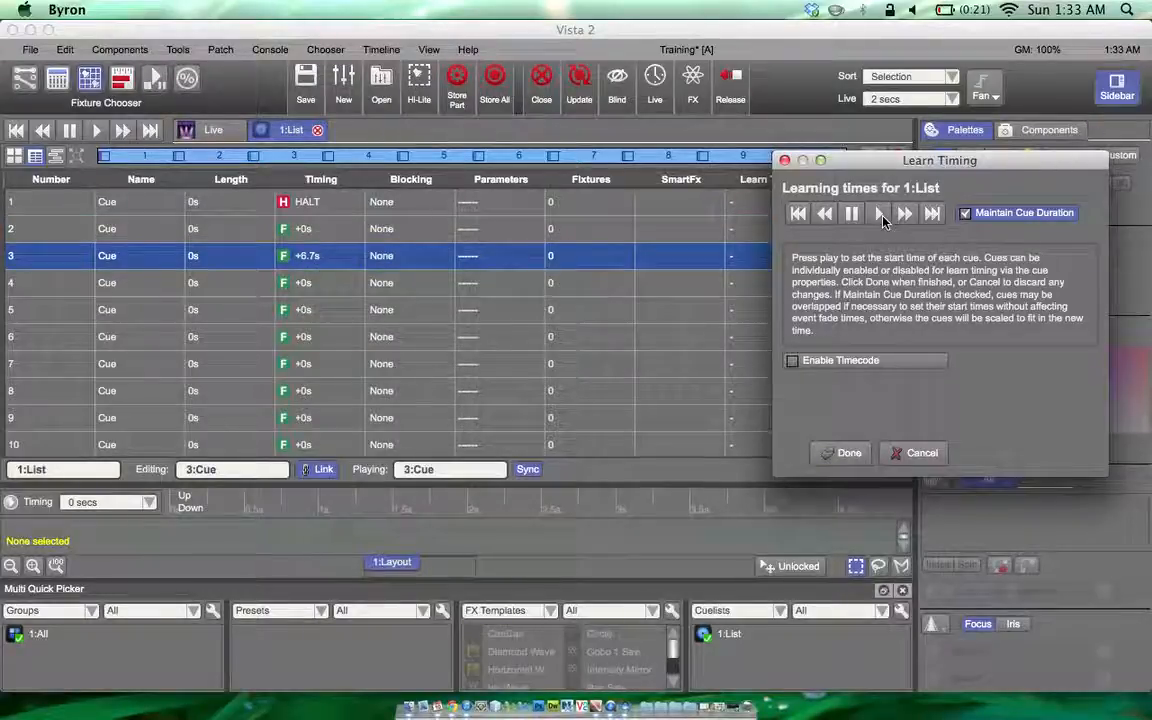
pyautogui.click(880, 214)
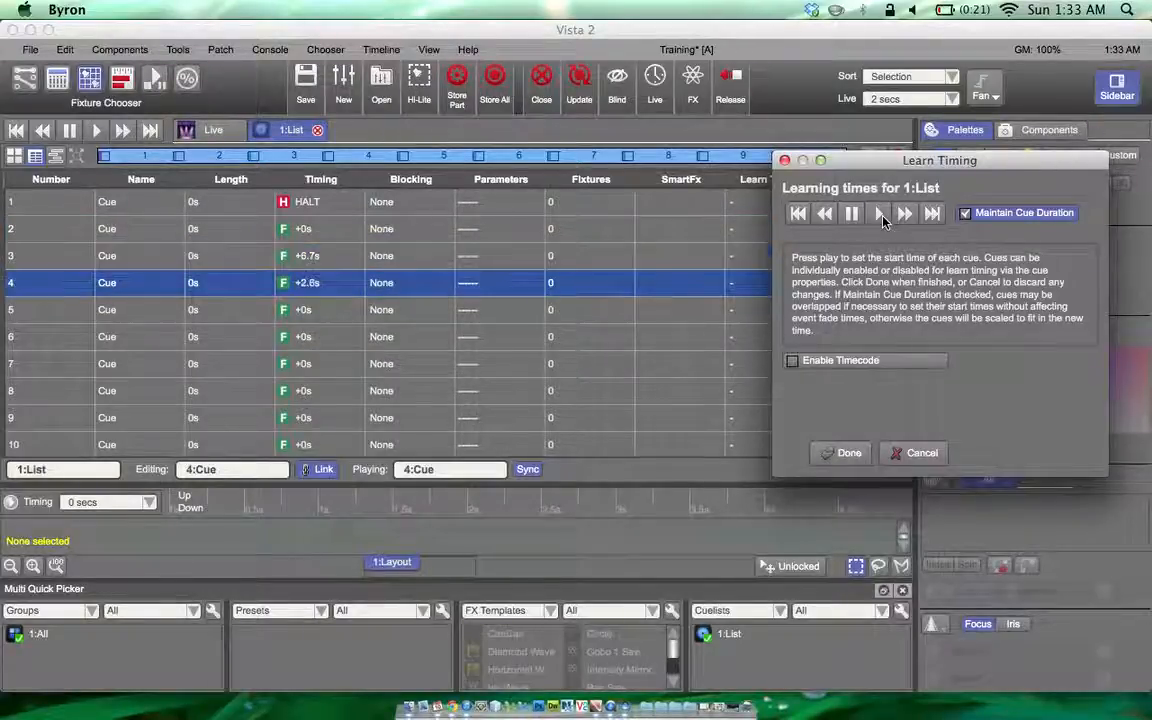
pyautogui.click(880, 214)
pyautogui.click(880, 214)
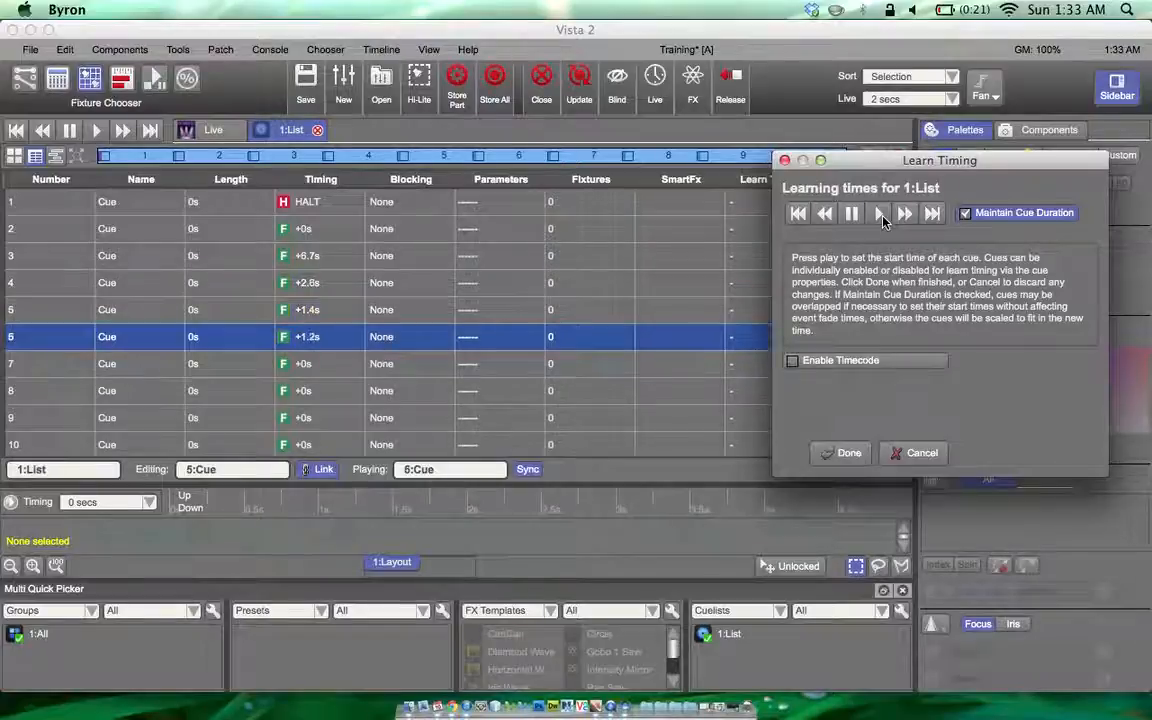
pyautogui.click(880, 214)
pyautogui.click(880, 214)
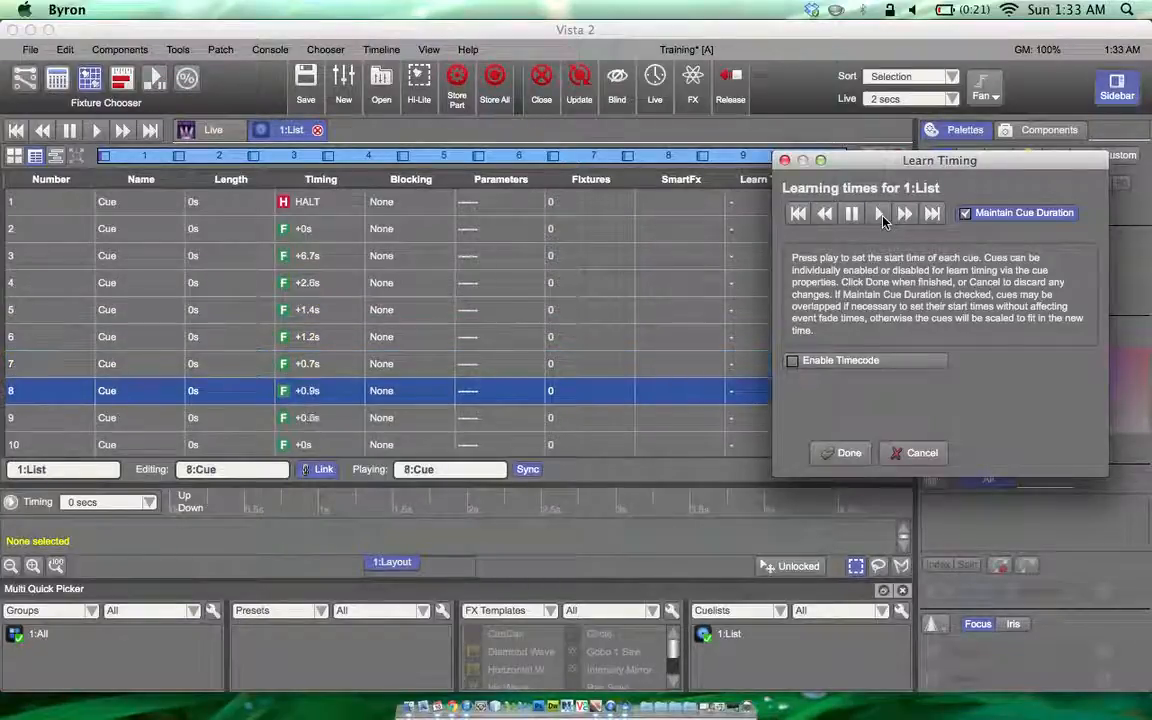
pyautogui.click(880, 214)
pyautogui.click(880, 214)
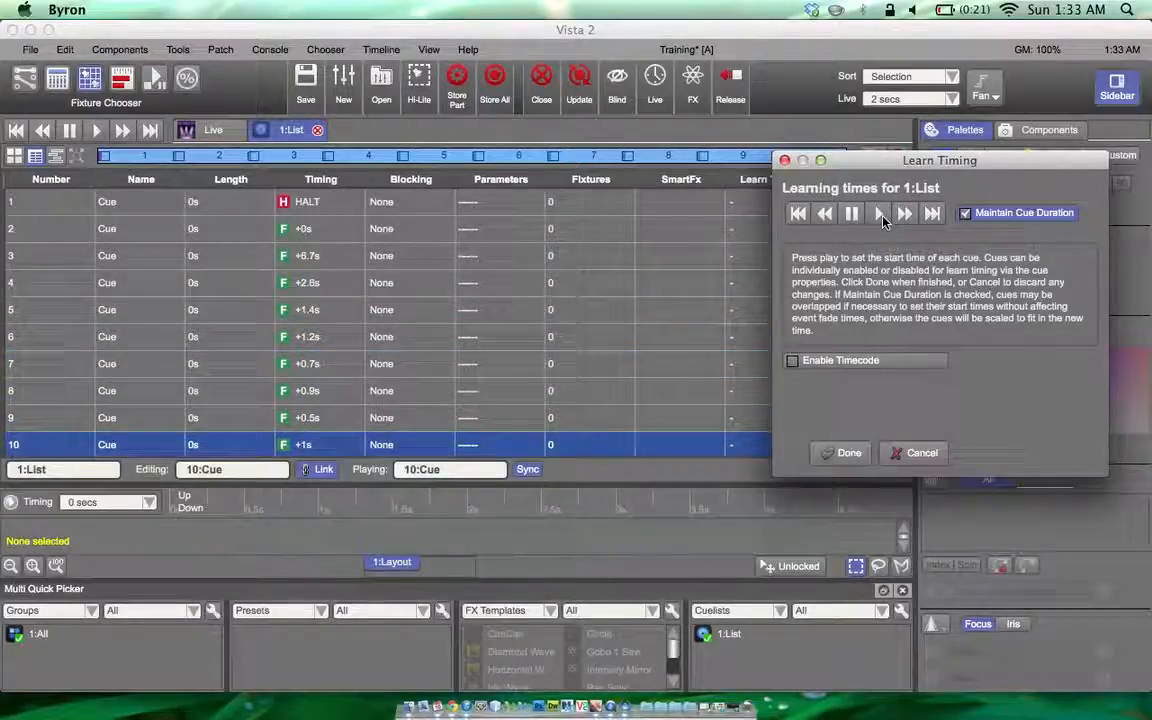
pyautogui.click(845, 454)
# Return the cuelist to cue 1 and play it back to check the learned timing
pyautogui.click(145, 210)
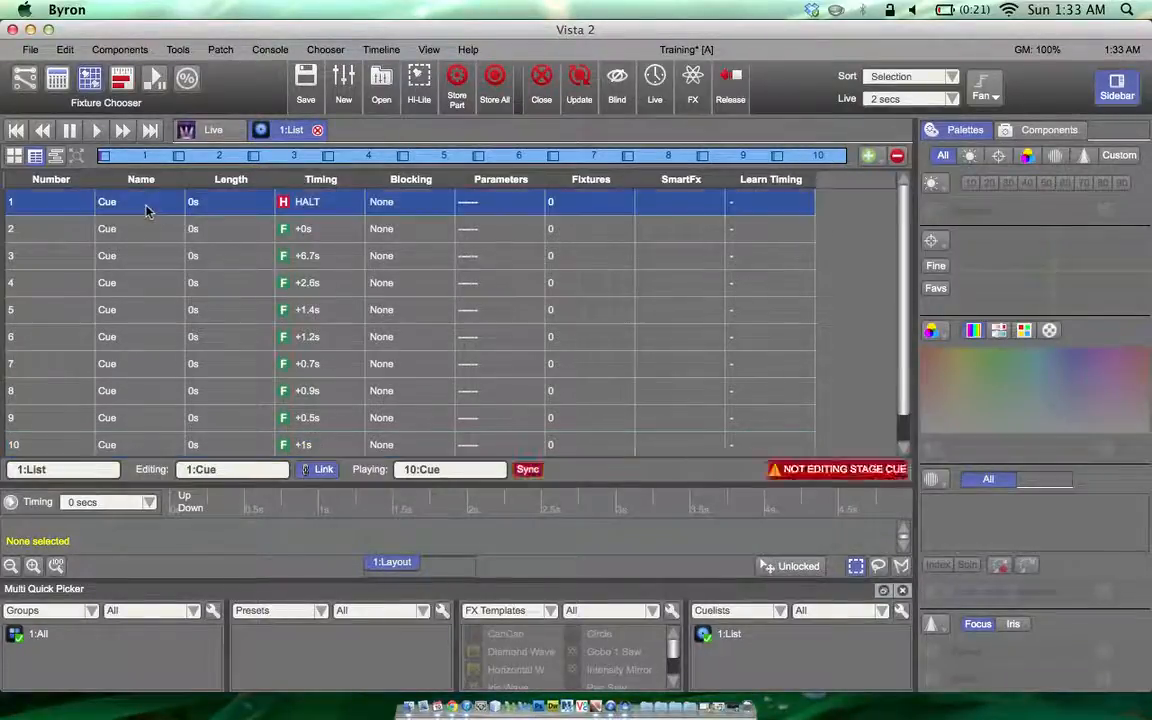
pyautogui.click(24, 131)
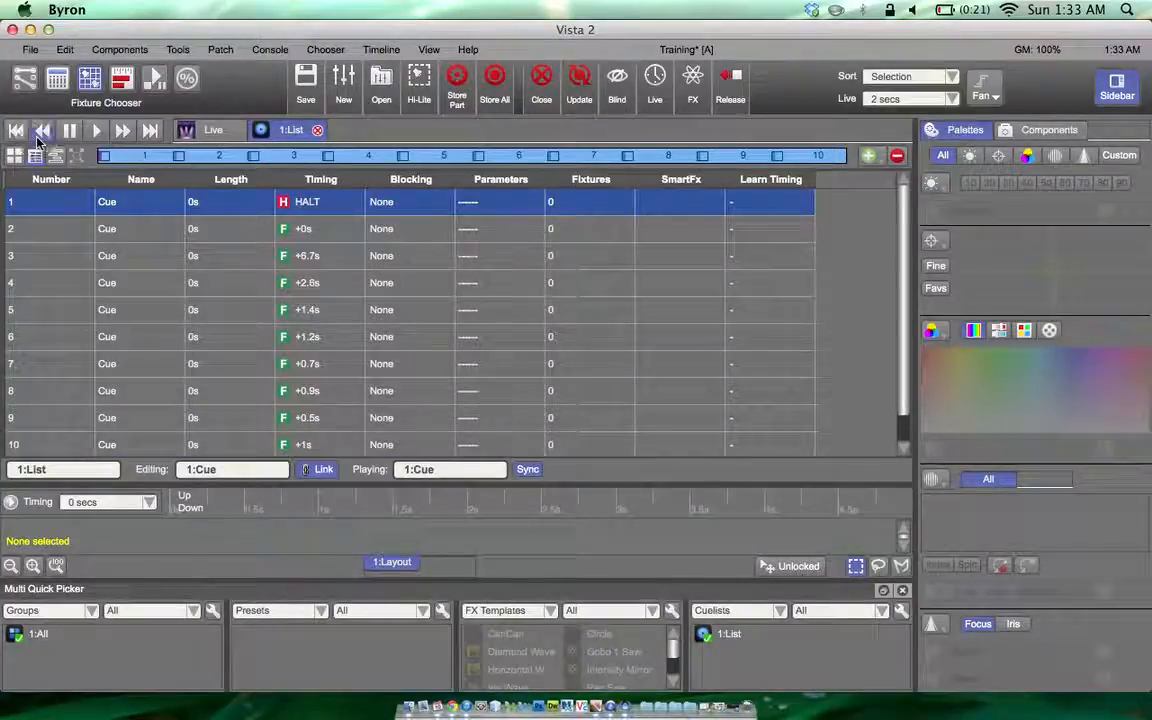
pyautogui.click(99, 134)
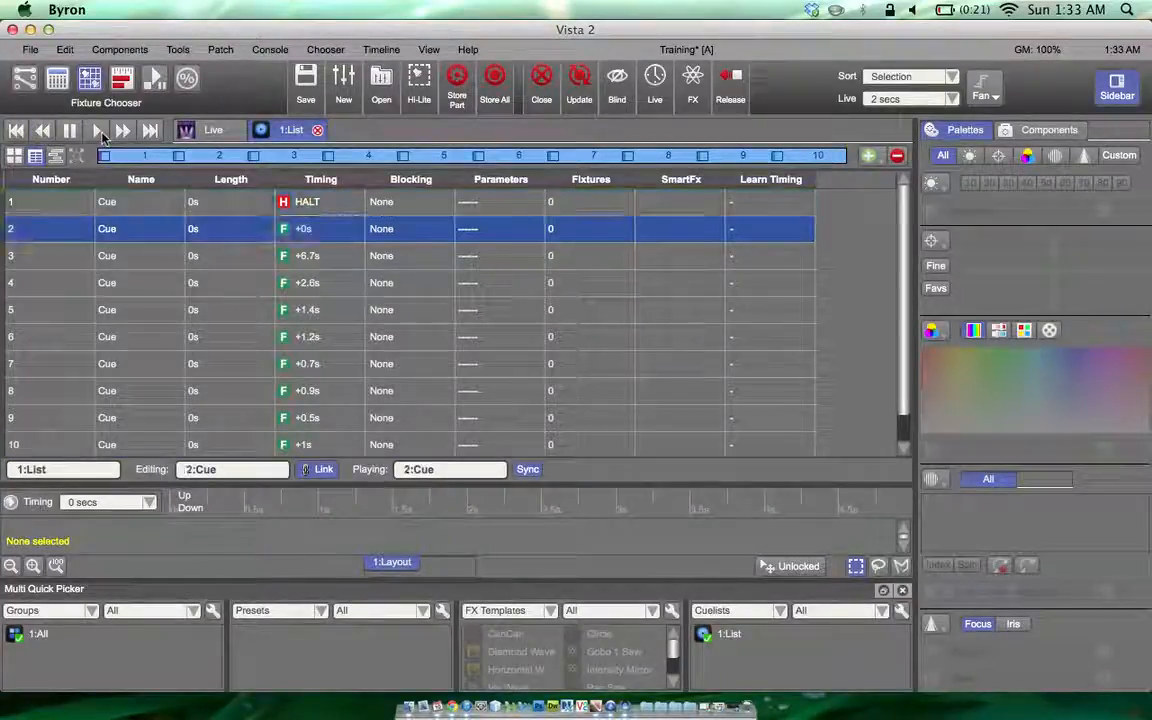